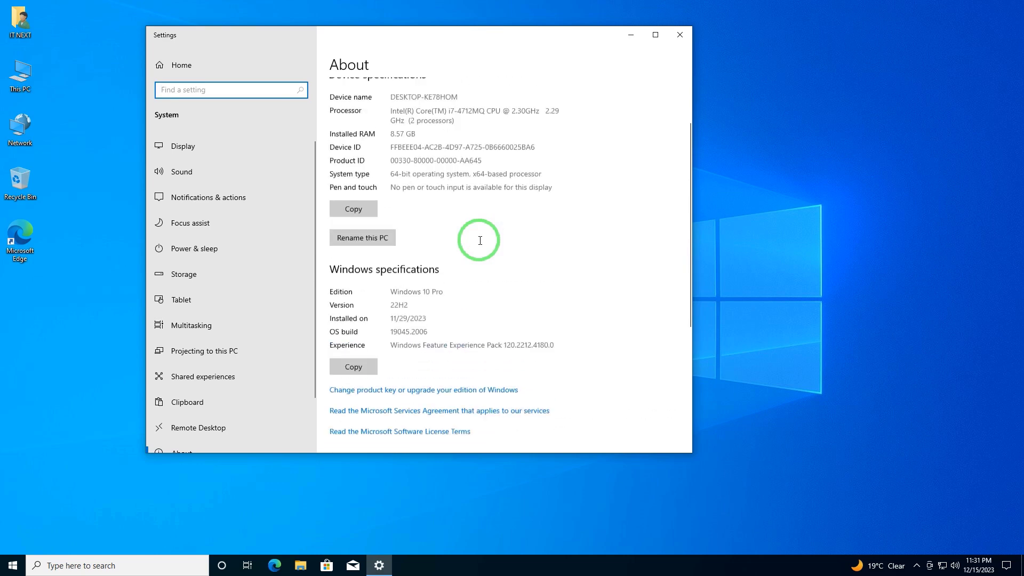
- Review the Windows edition and version on the About page and close Settings
scroll(474, 230, down, 3)
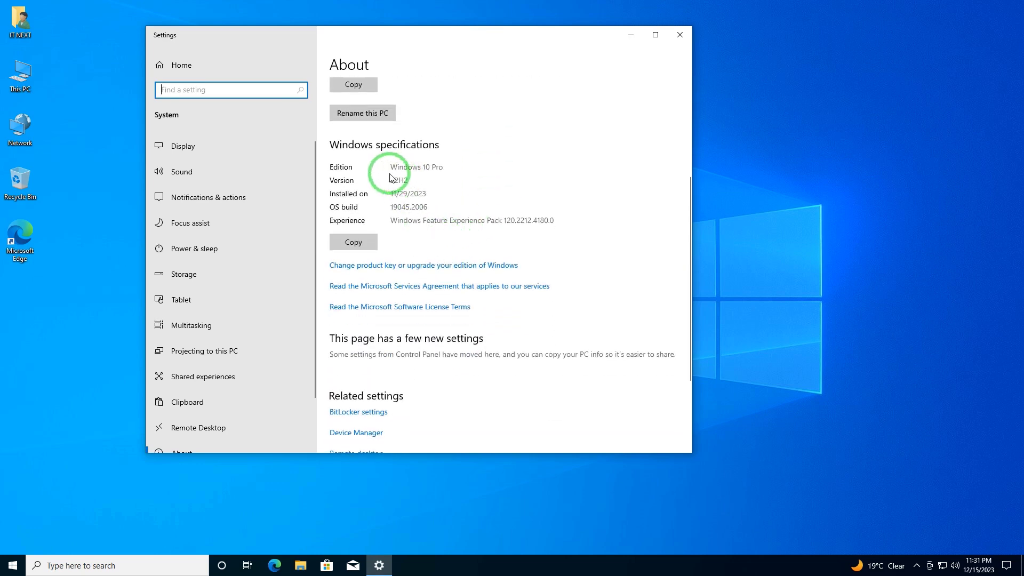
drag(394, 183, 450, 178)
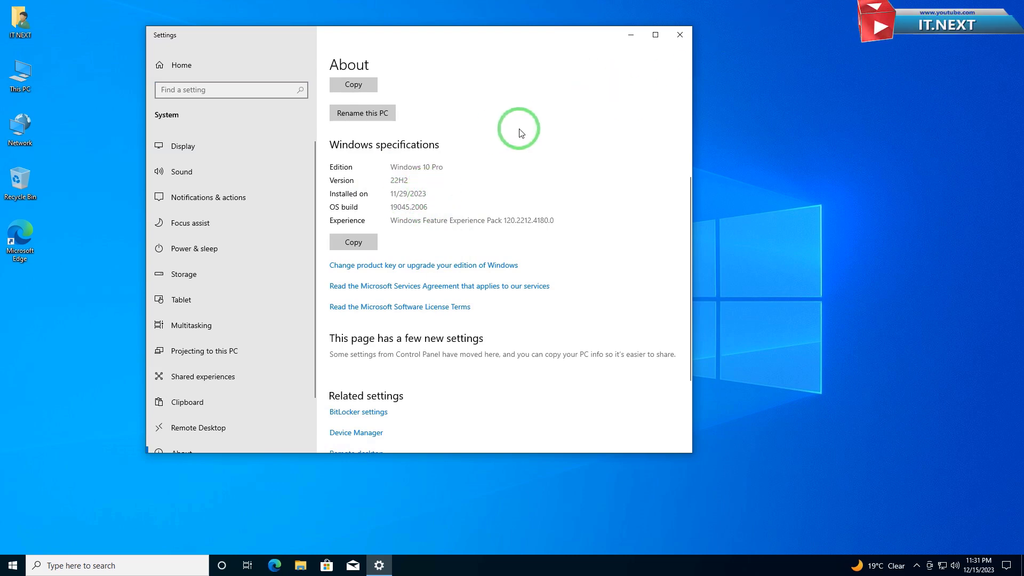
click(676, 34)
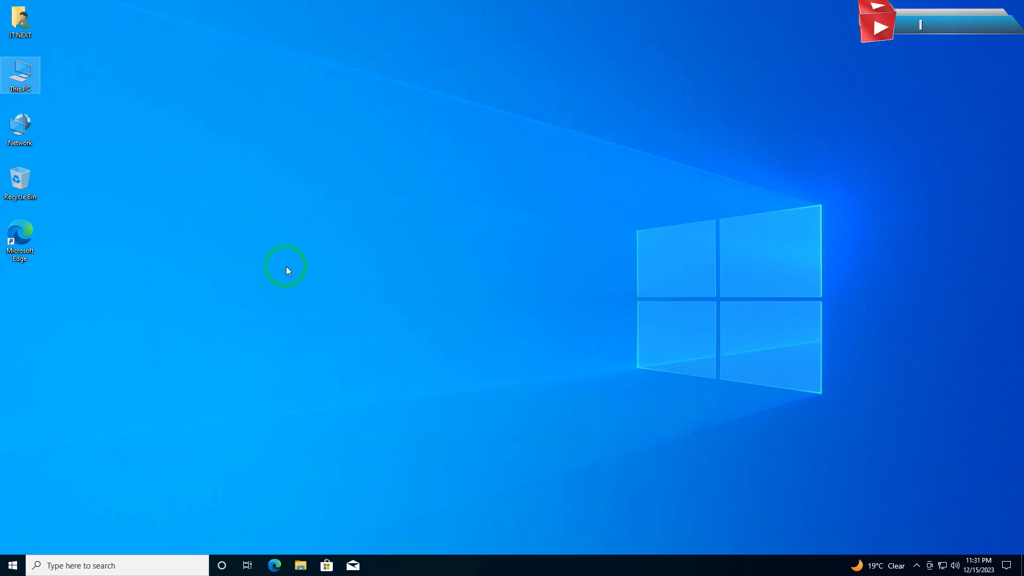
- Switch to Microsoft Edge, search for "download windows 11 iso file" and open Microsoft's Download Windows 11 page
click(274, 558)
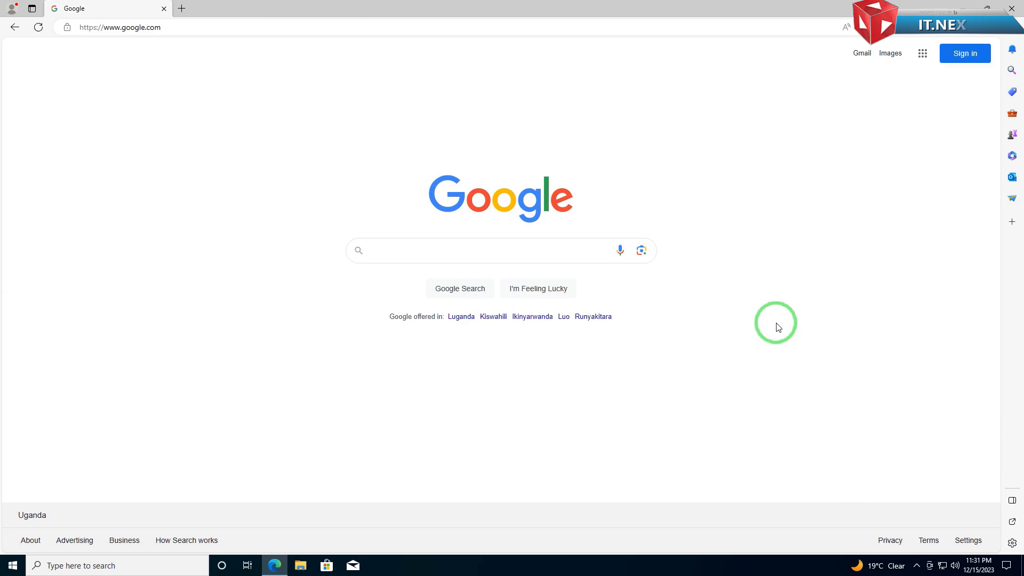
text(download windows 11 iso file)
key(Return)
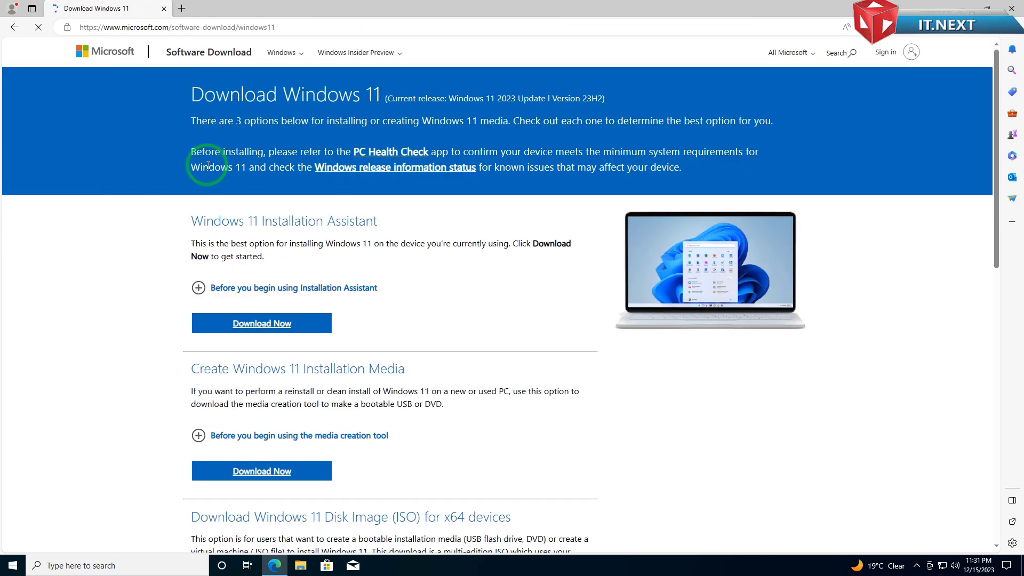
- Choose Windows 11 (multi-edition ISO for x64 devices) in the Disk Image section and submit the download selection
scroll(561, 299, down, 5)
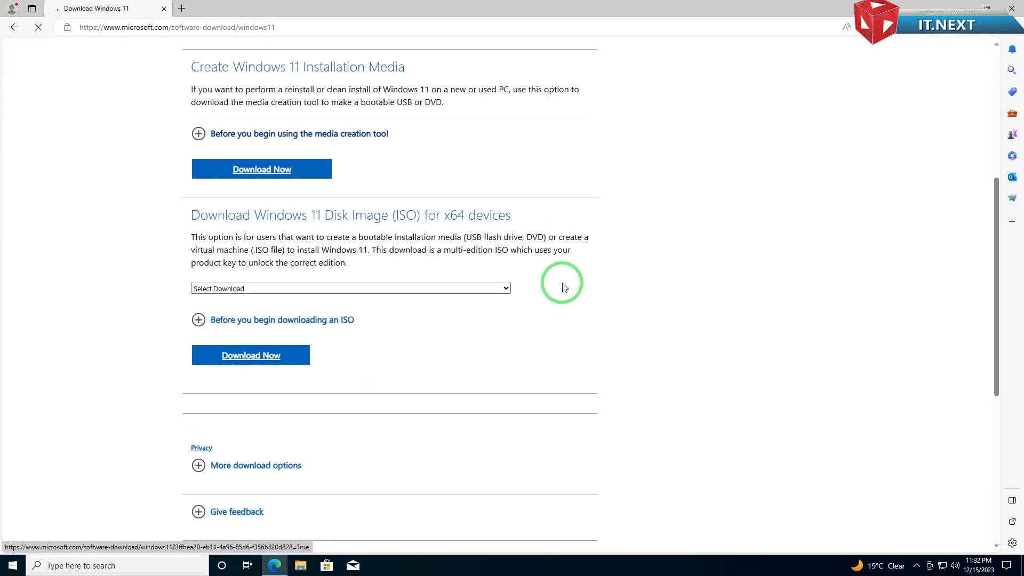
scroll(567, 273, down, 1)
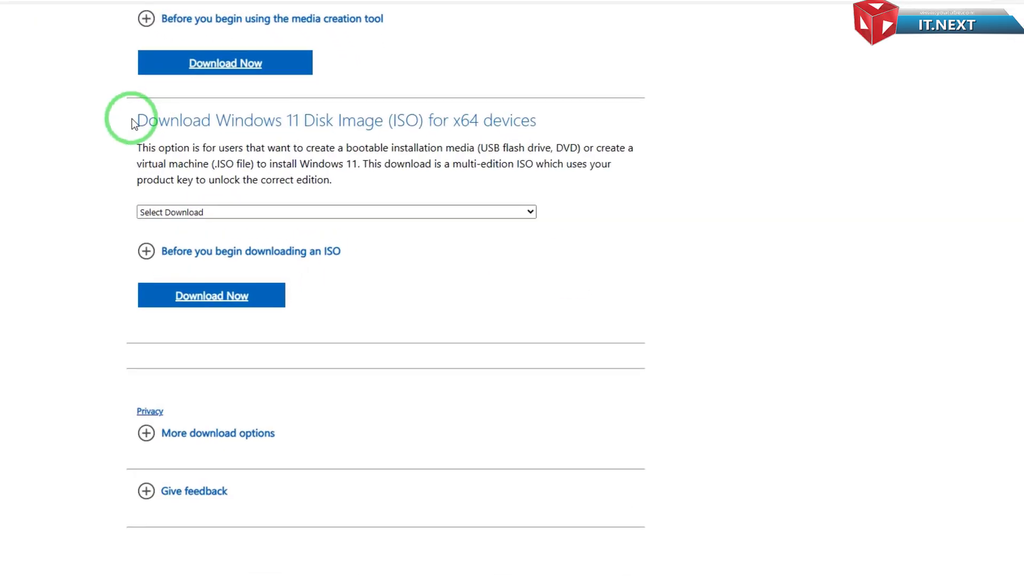
drag(120, 118, 555, 120)
click(760, 224)
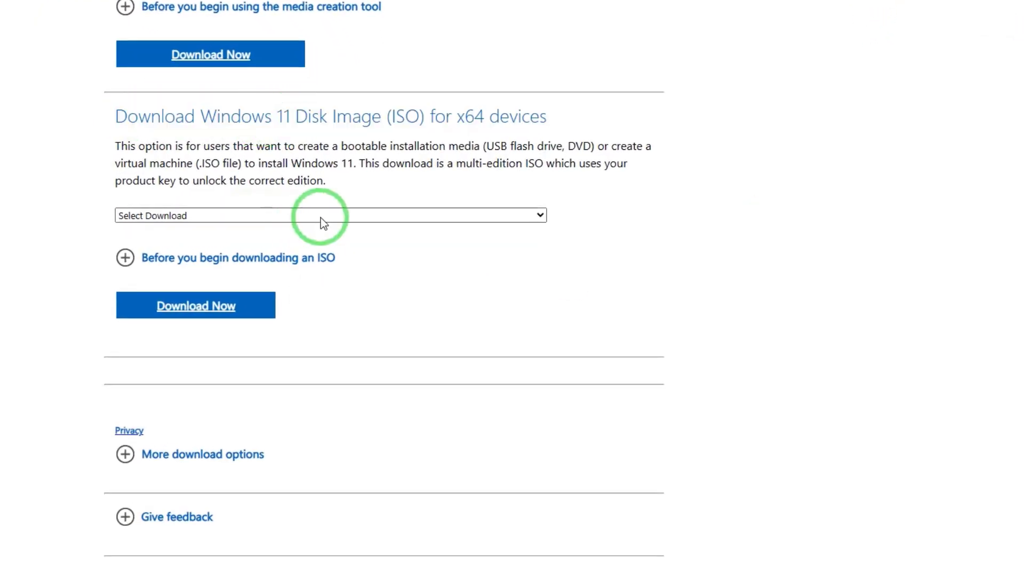
click(343, 214)
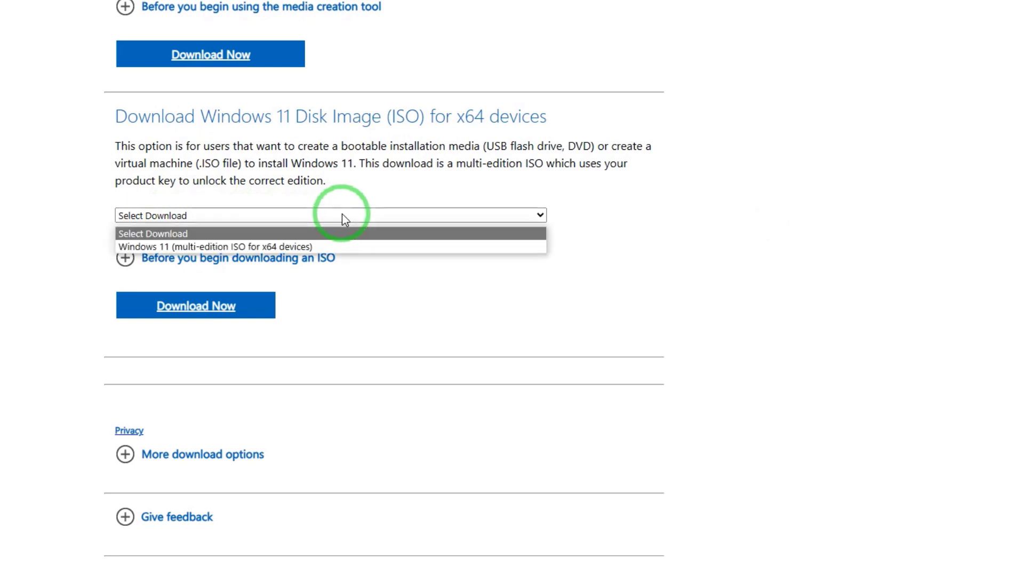
click(324, 246)
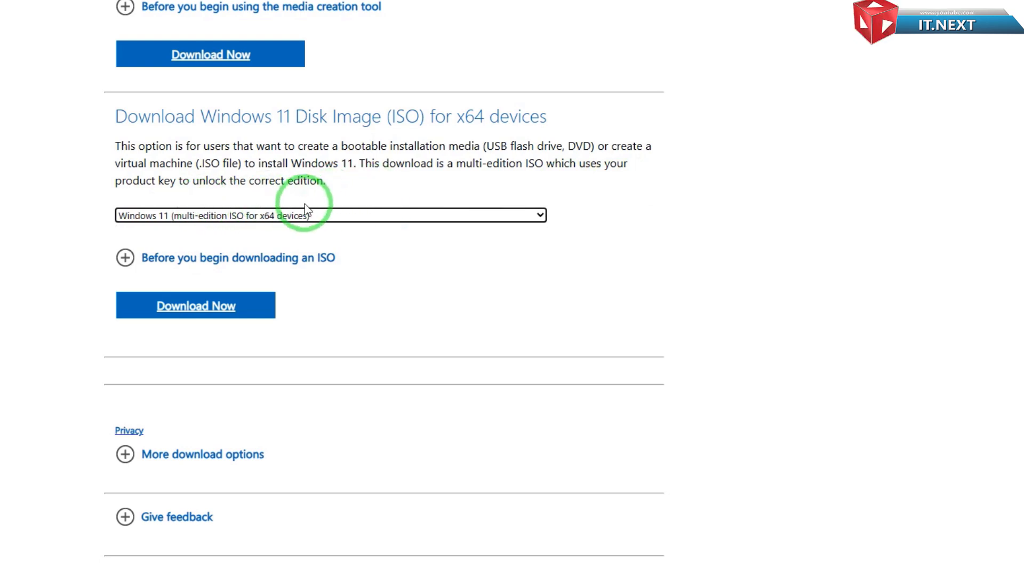
click(216, 308)
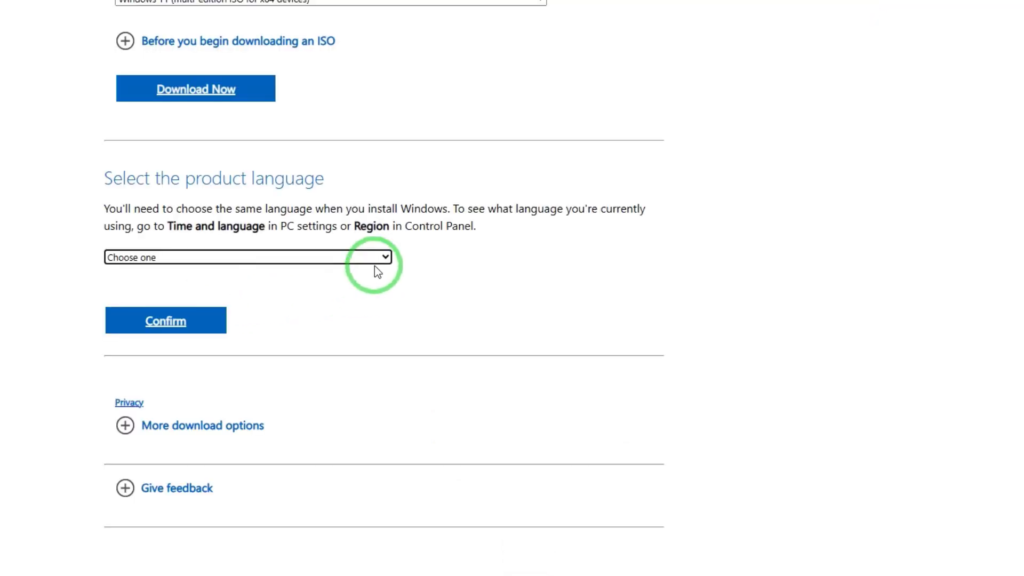
- Set the product language to English (United States) and confirm it
click(286, 257)
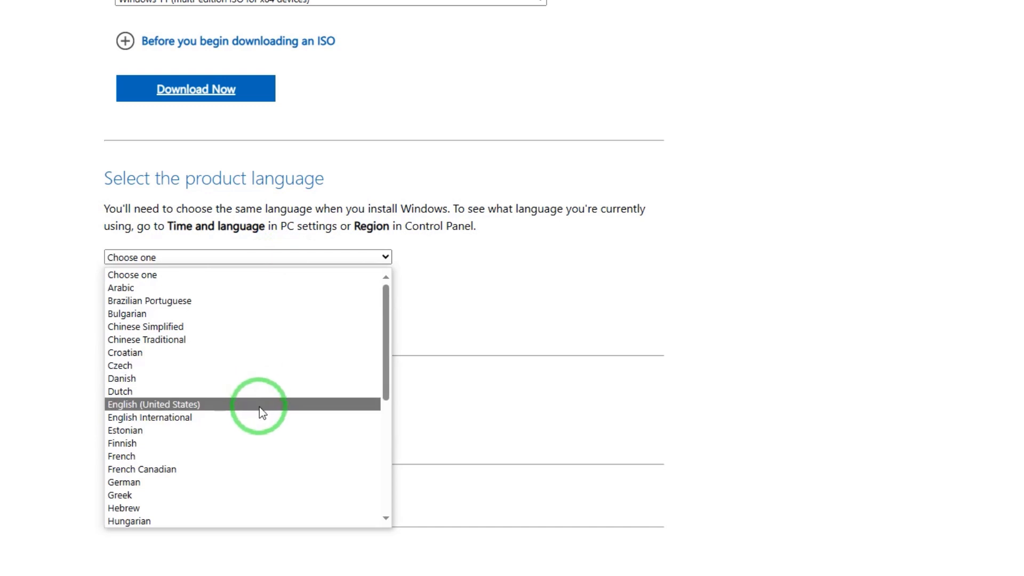
click(227, 407)
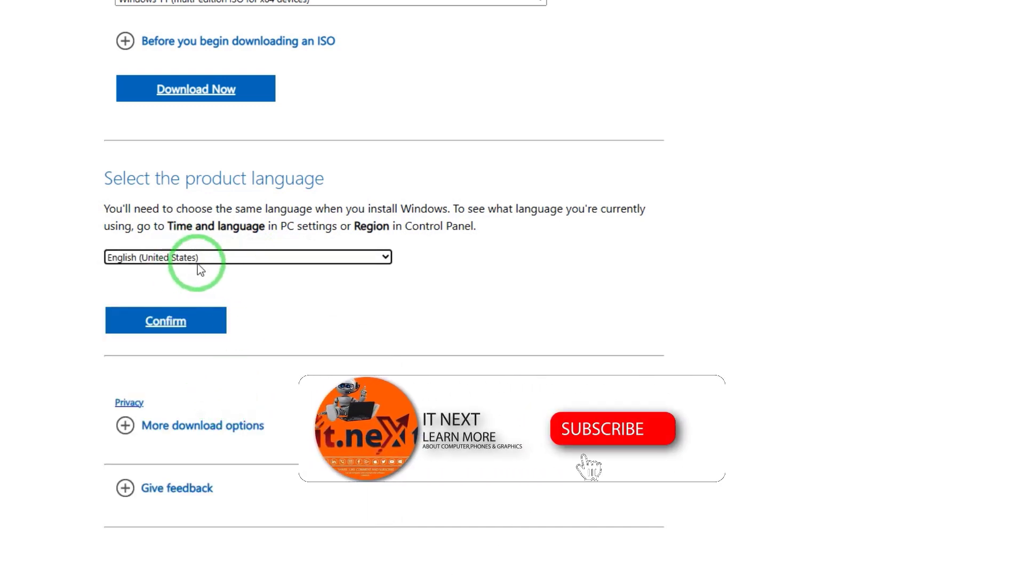
click(176, 318)
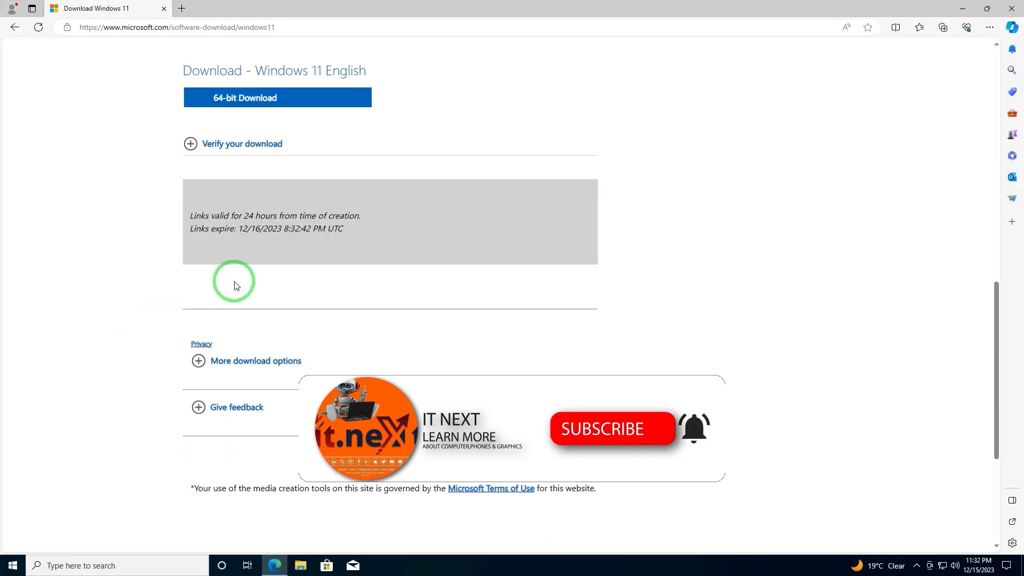
- Start the 64-bit download of the Windows 11 English ISO
scroll(363, 180, up, 2)
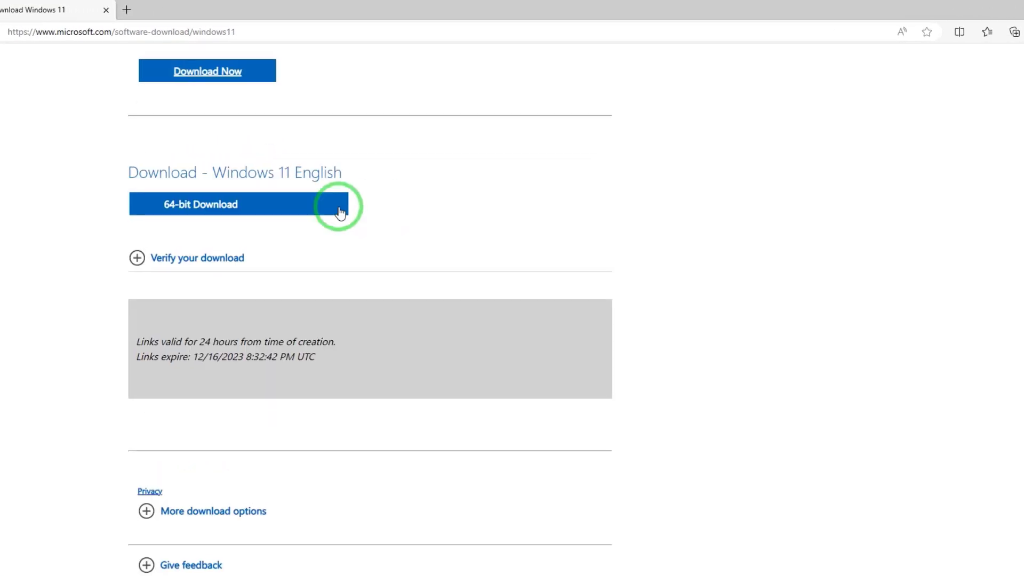
click(212, 208)
click(982, 35)
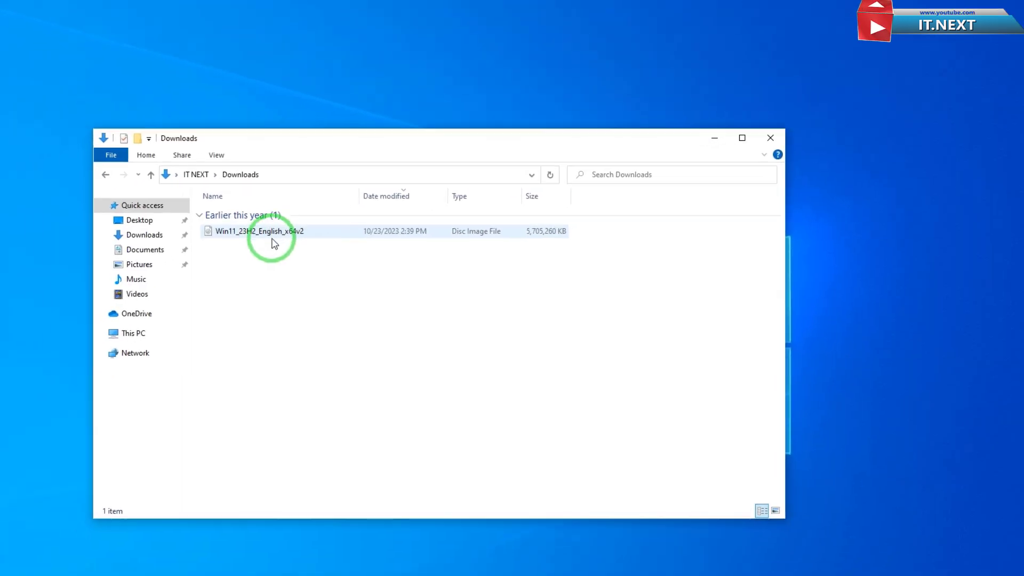
- Mount the Win11_23H2_English_x64v2 disc image from the Downloads folder
click(364, 209)
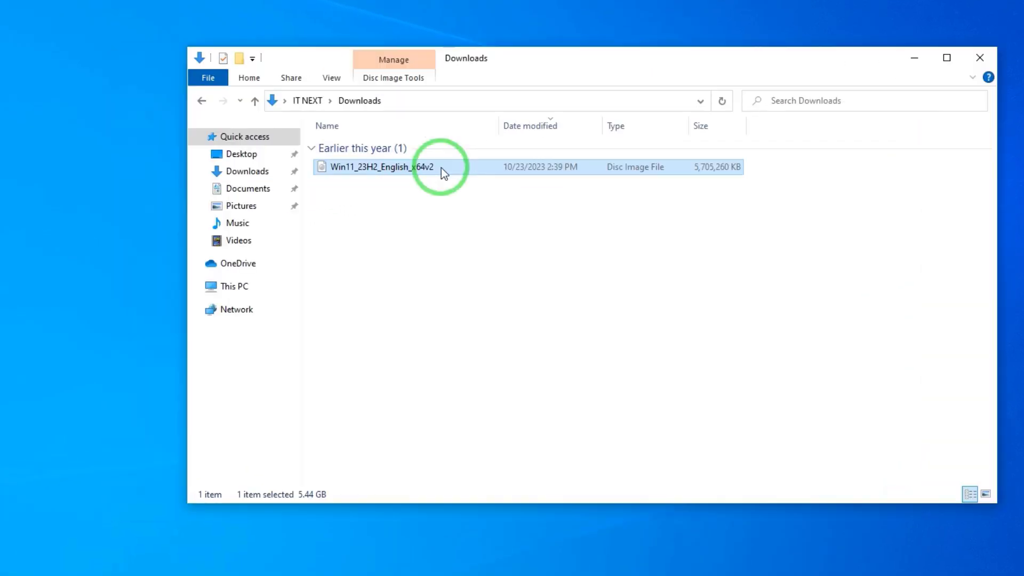
double_click(442, 169)
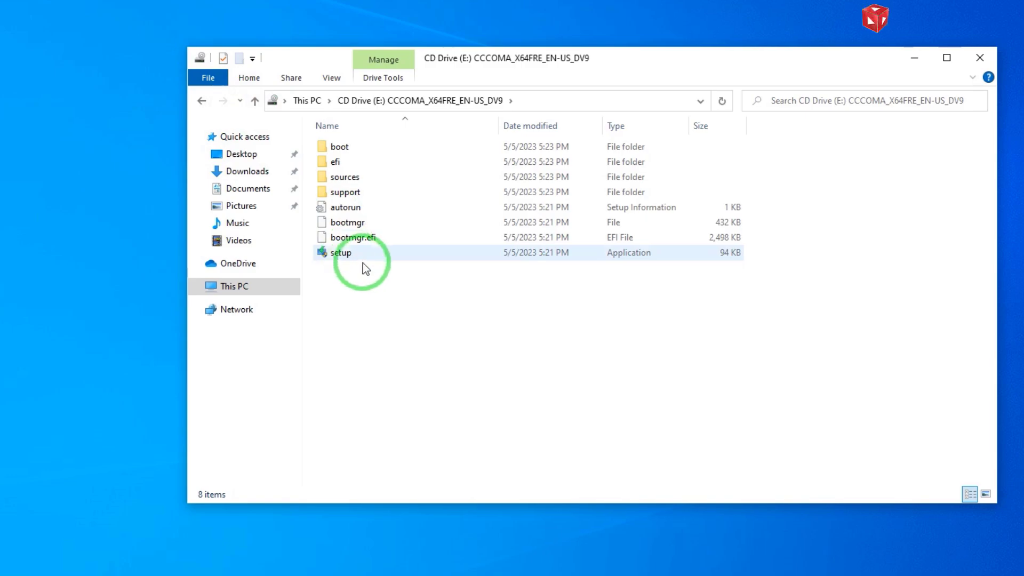
- Run setup from the mounted image, allow it to make changes and continue past the Install Windows 11 page
double_click(357, 259)
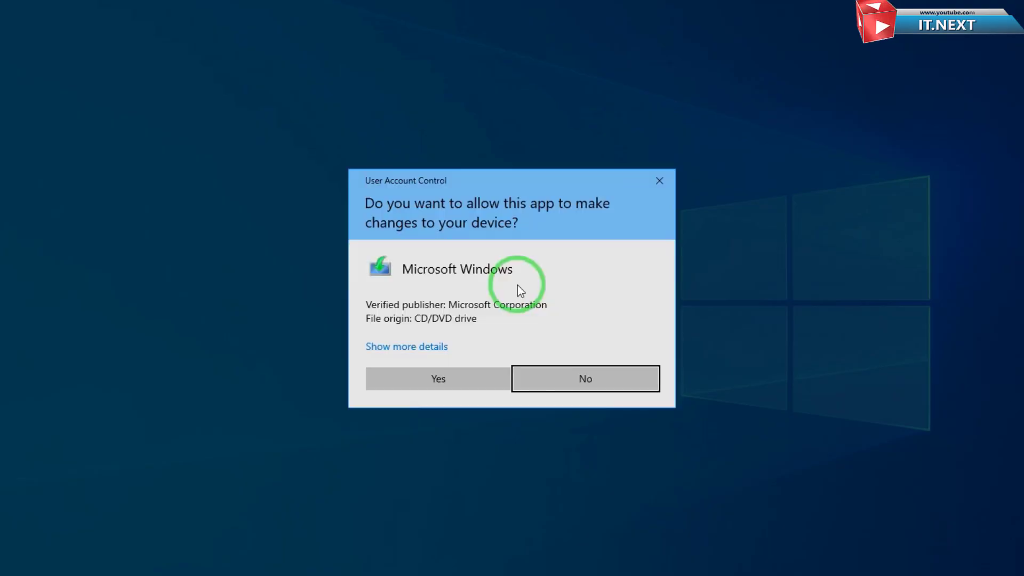
click(433, 376)
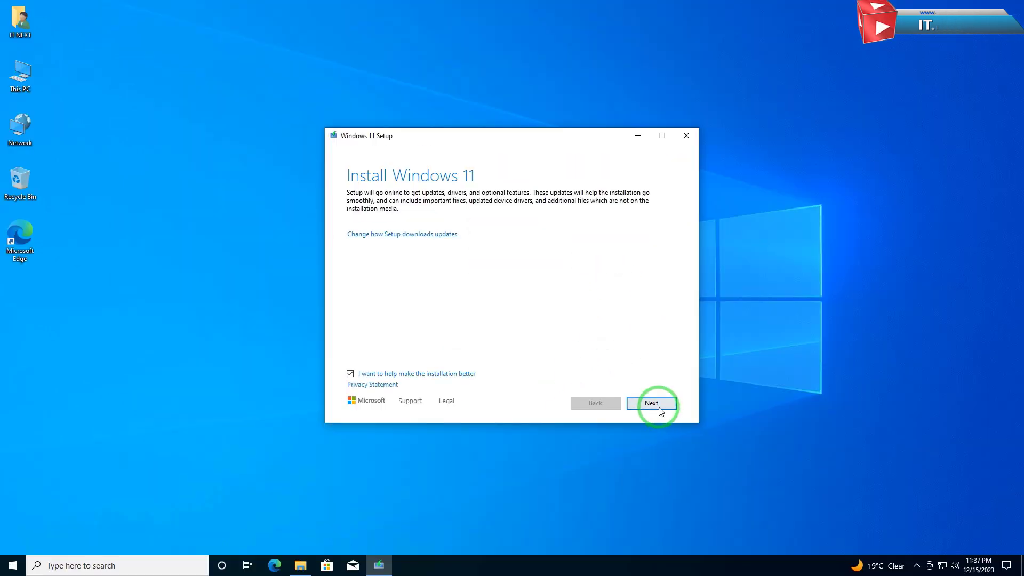
click(661, 410)
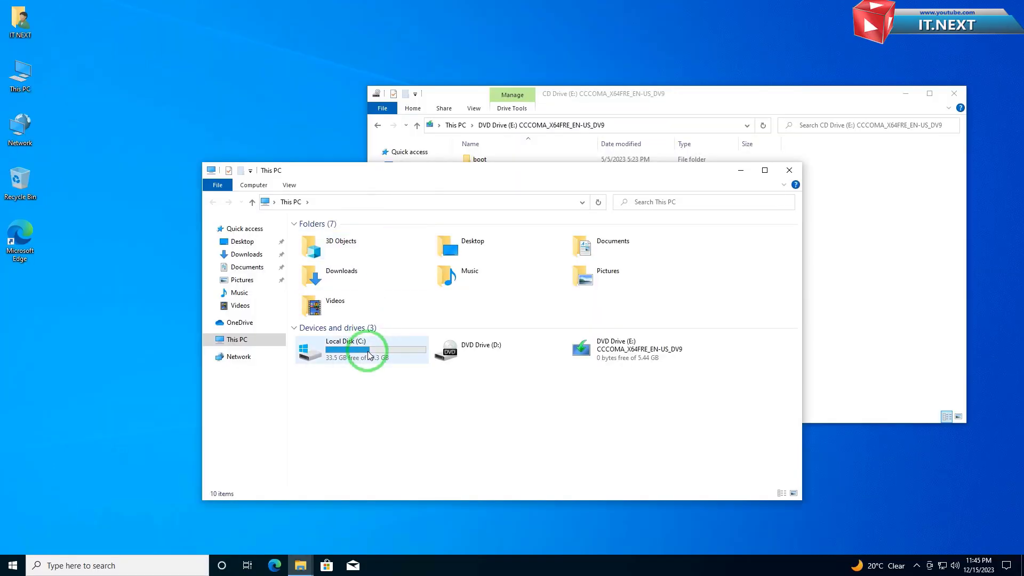
- Create a folder named windowsfolder in the root of Local Disk (C:)
double_click(361, 350)
right_click(326, 305)
mouse_move(397, 421)
click(454, 419)
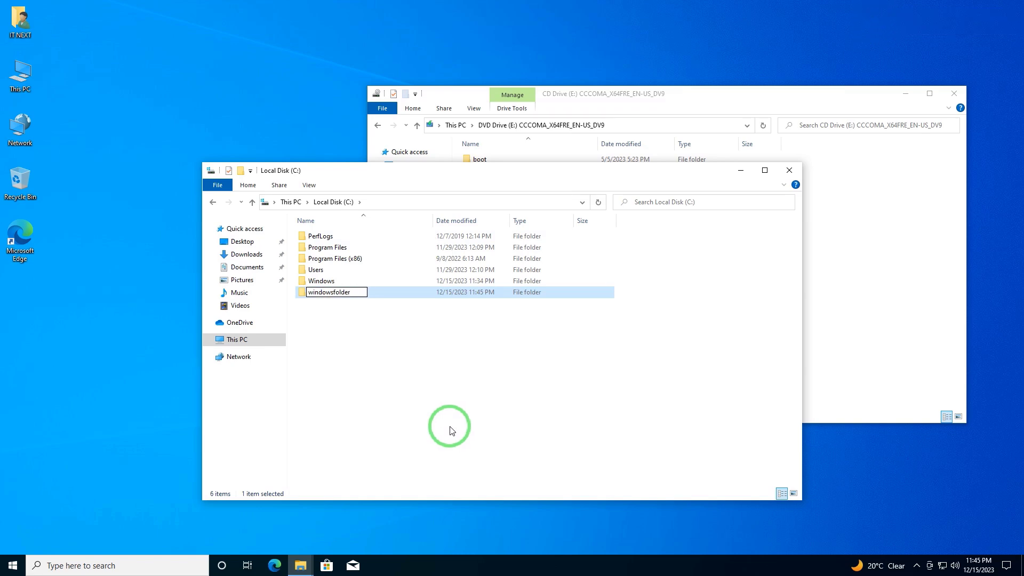
click(451, 430)
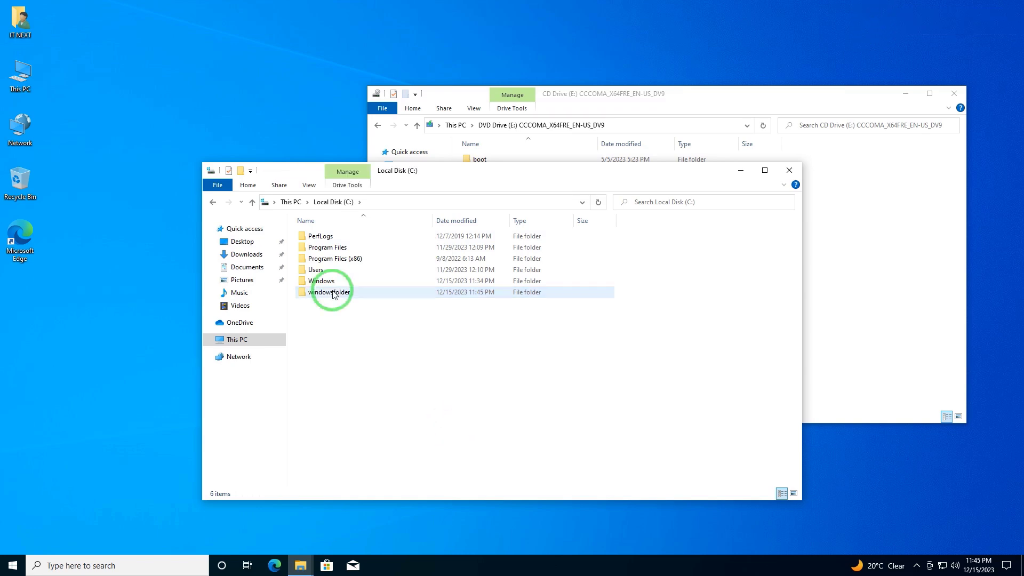
- Copy all files and folders from DVD Drive (E:) into windowsfolder on Local Disk (C:) and open that folder
drag(501, 177, 404, 177)
click(823, 96)
drag(482, 313, 254, 294)
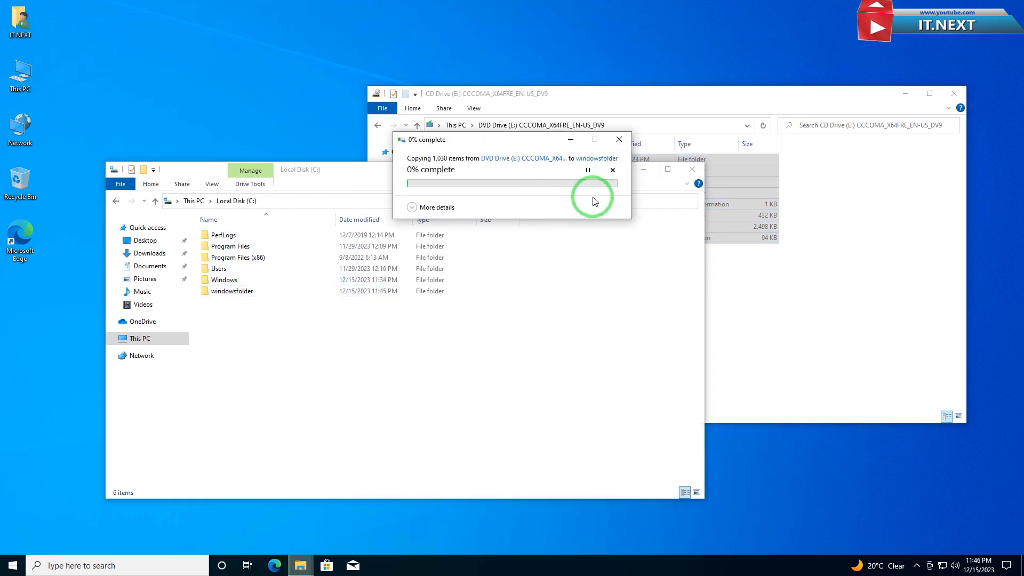
click(409, 208)
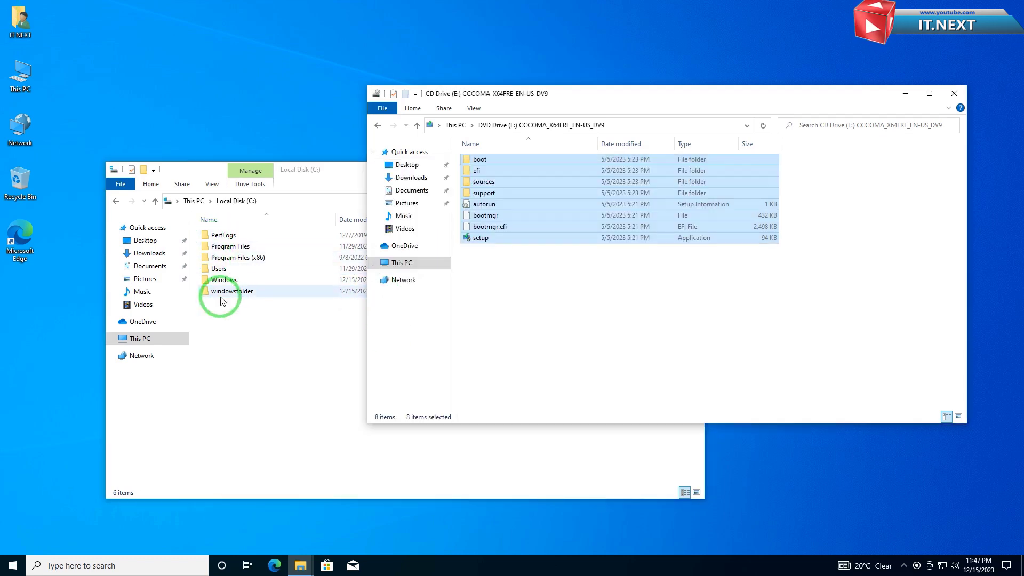
double_click(224, 291)
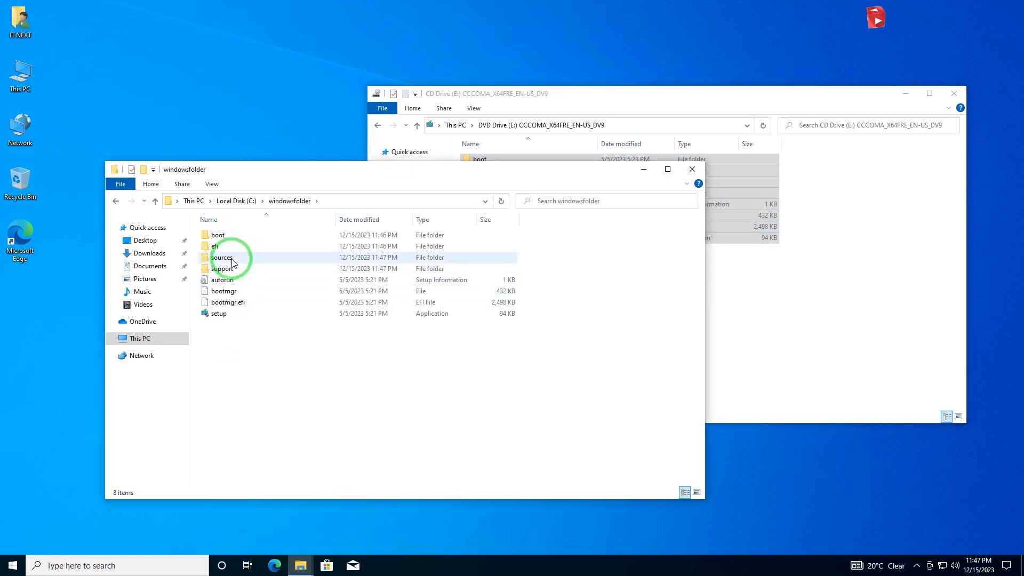
- Eject the mounted Windows 11 image, DVD Drive (E:), from This PC
click(946, 334)
click(496, 161)
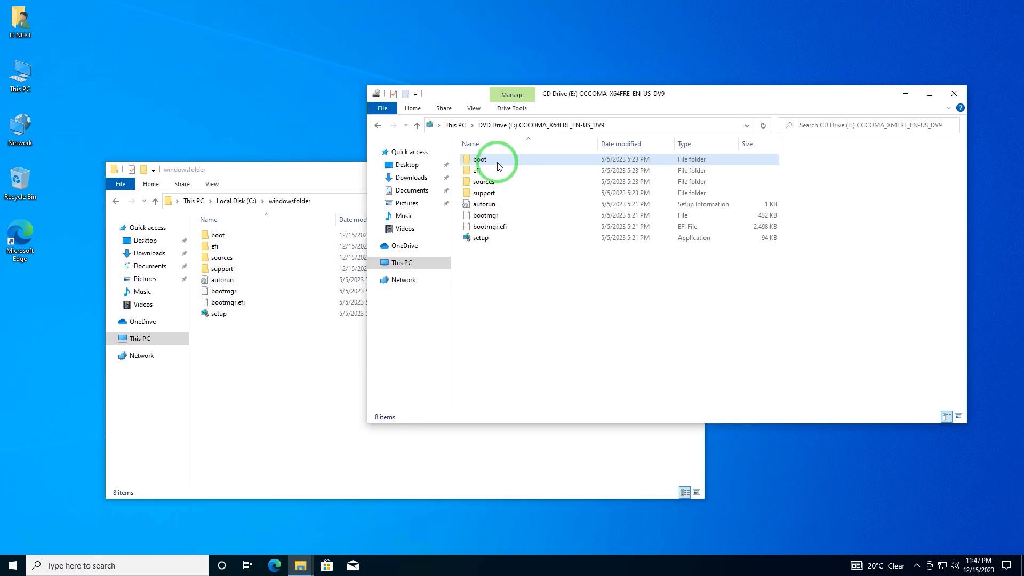
click(401, 264)
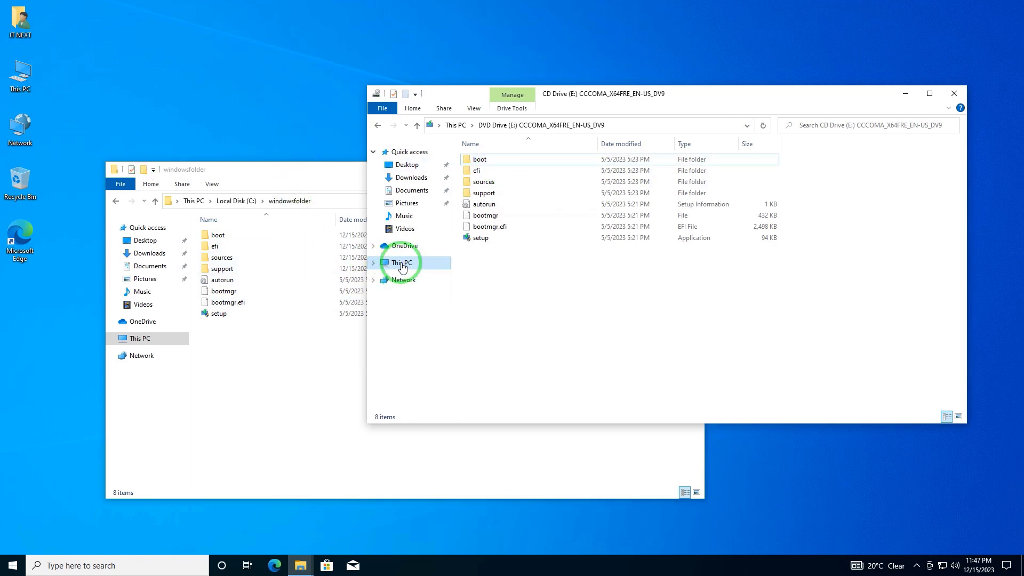
right_click(792, 284)
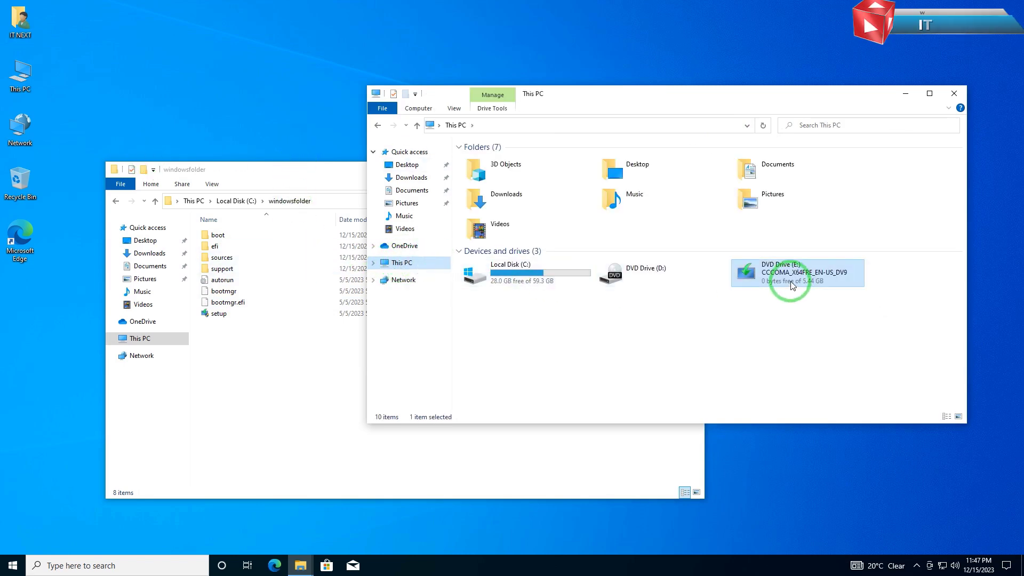
click(816, 367)
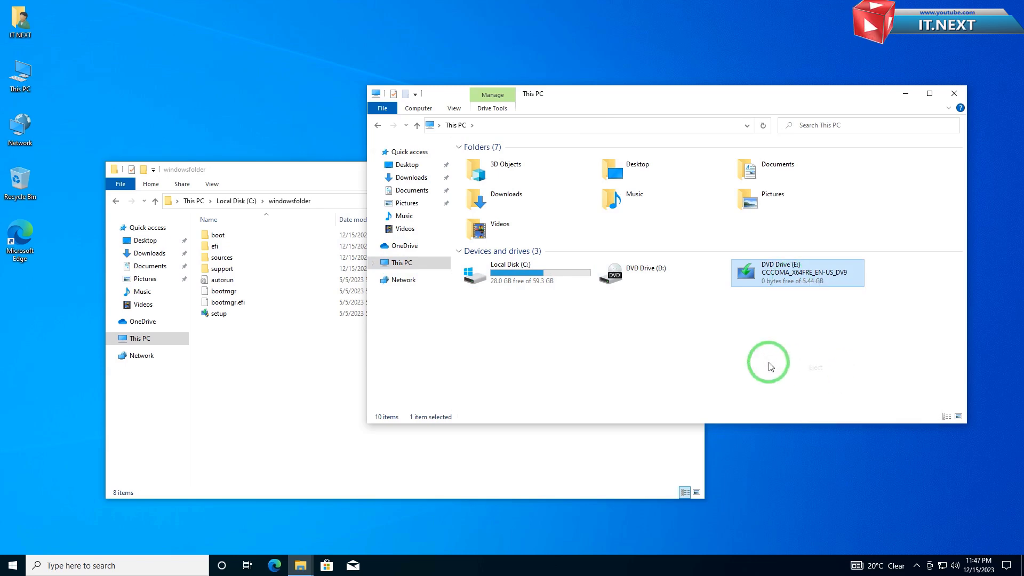
- Copy the address of windowsfolder on Local Disk (C:) to the clipboard
drag(486, 192, 617, 137)
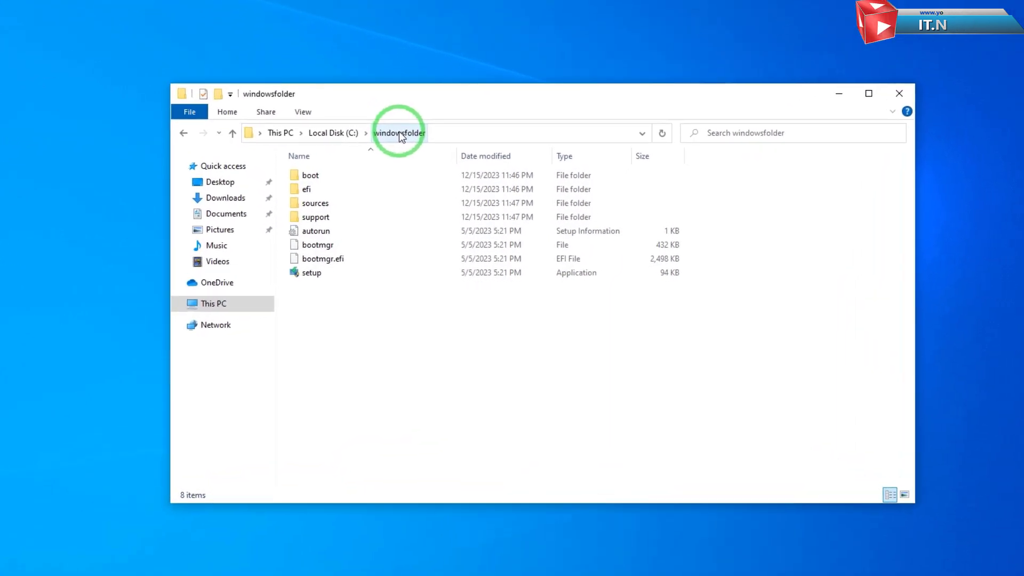
right_click(400, 133)
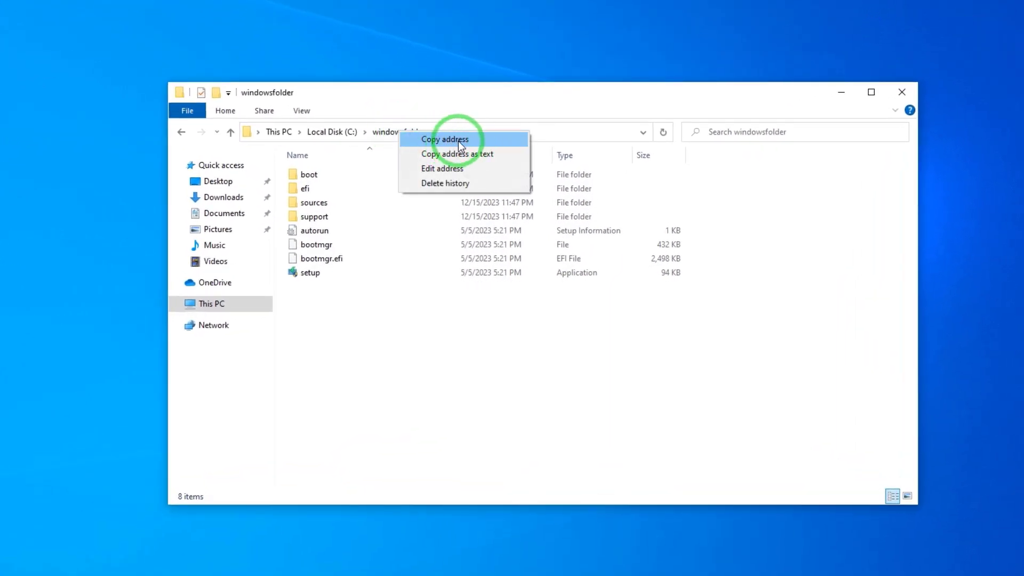
click(459, 141)
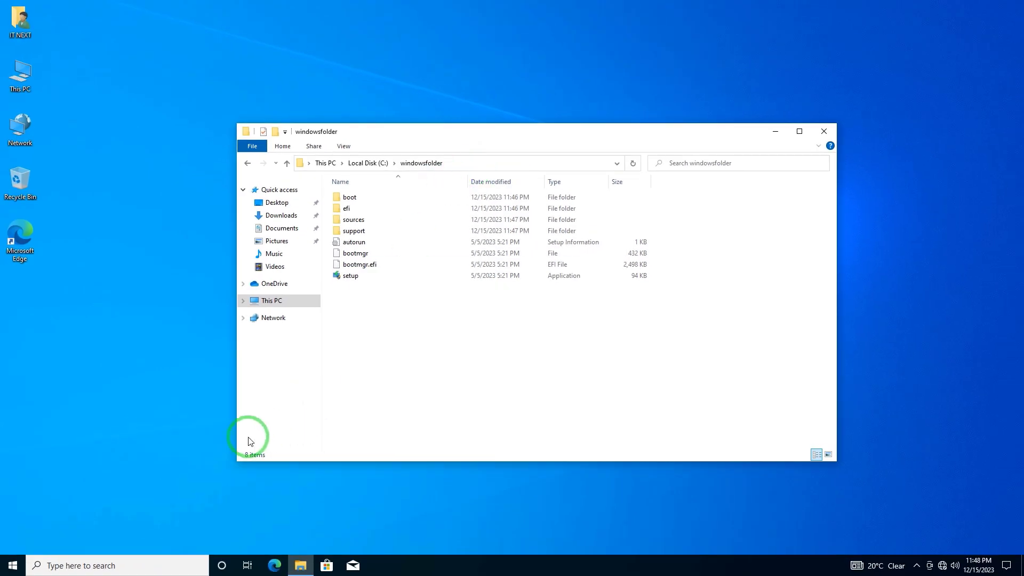
- Find Command Prompt with the search term cmd and run it as administrator, allowing the elevation request
click(12, 567)
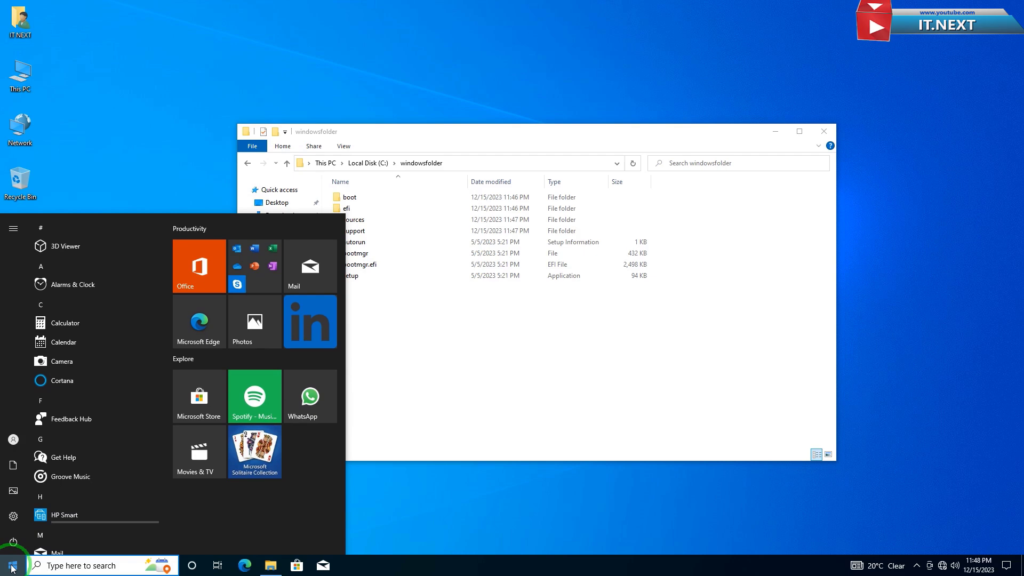
text(cmd)
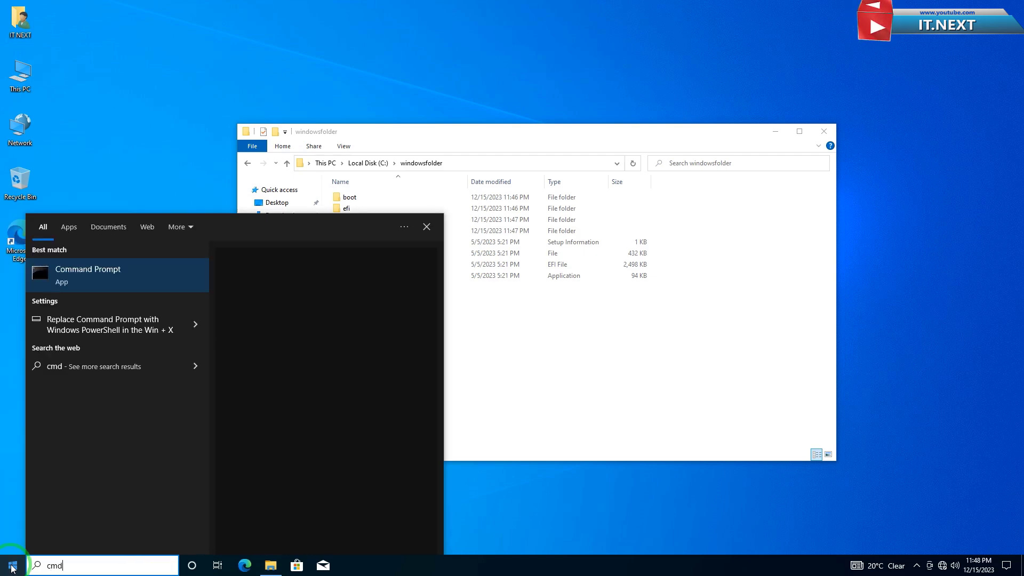
right_click(89, 272)
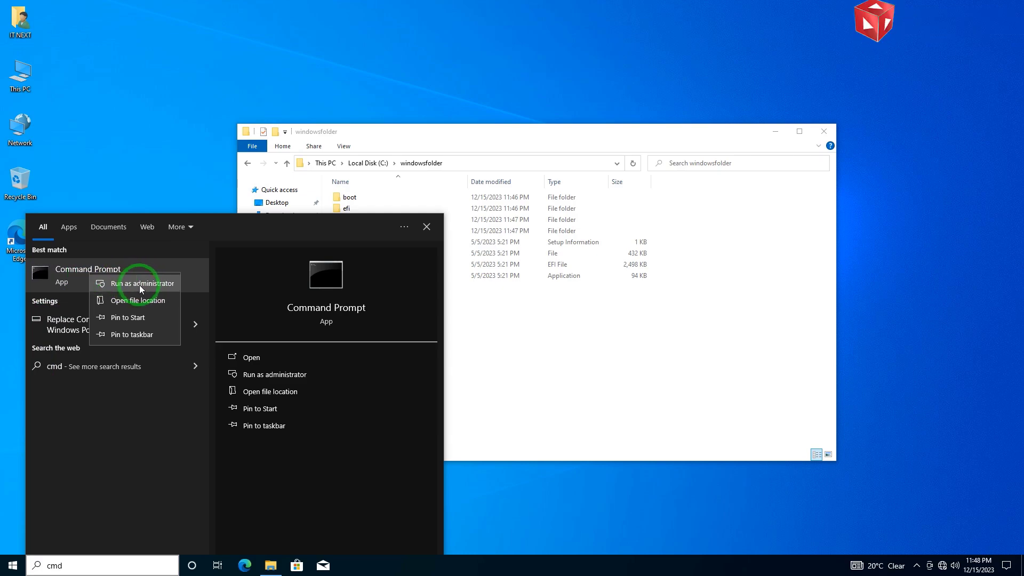
click(141, 285)
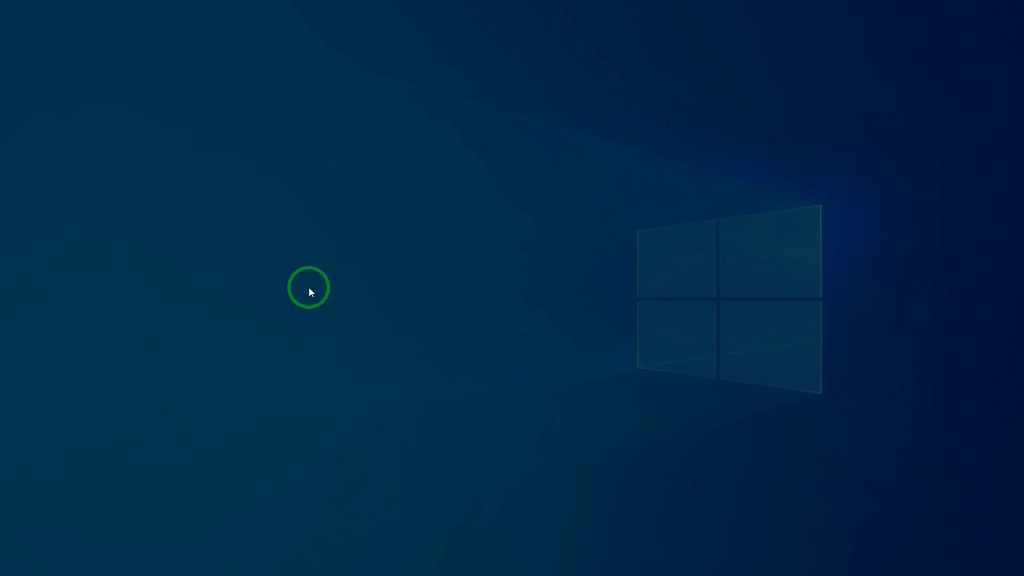
click(456, 350)
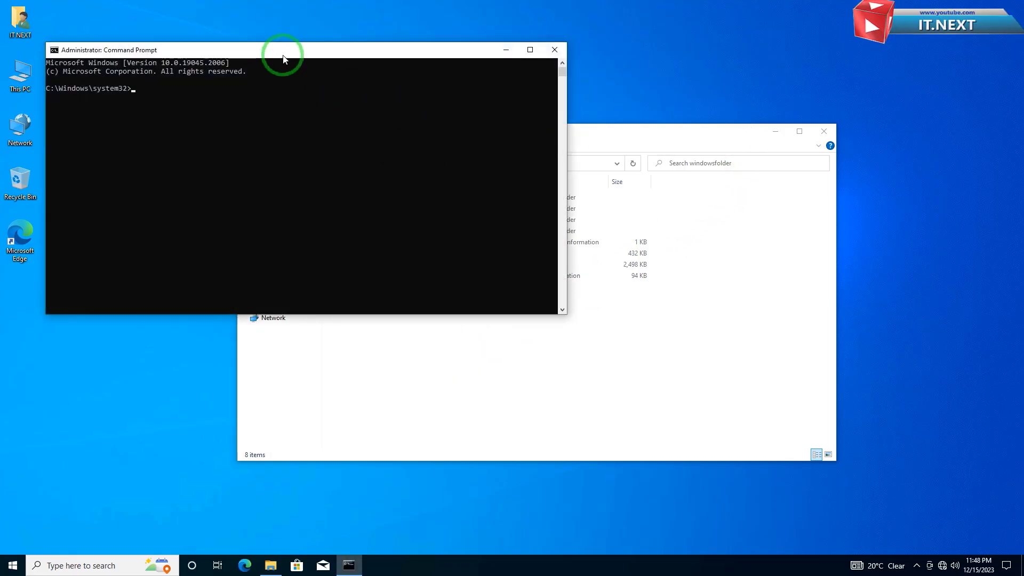
- Run C:\windowsfolder\setup.exe /product server in the elevated Command Prompt, pasting the copied folder path as its start
key(ctrl+v)
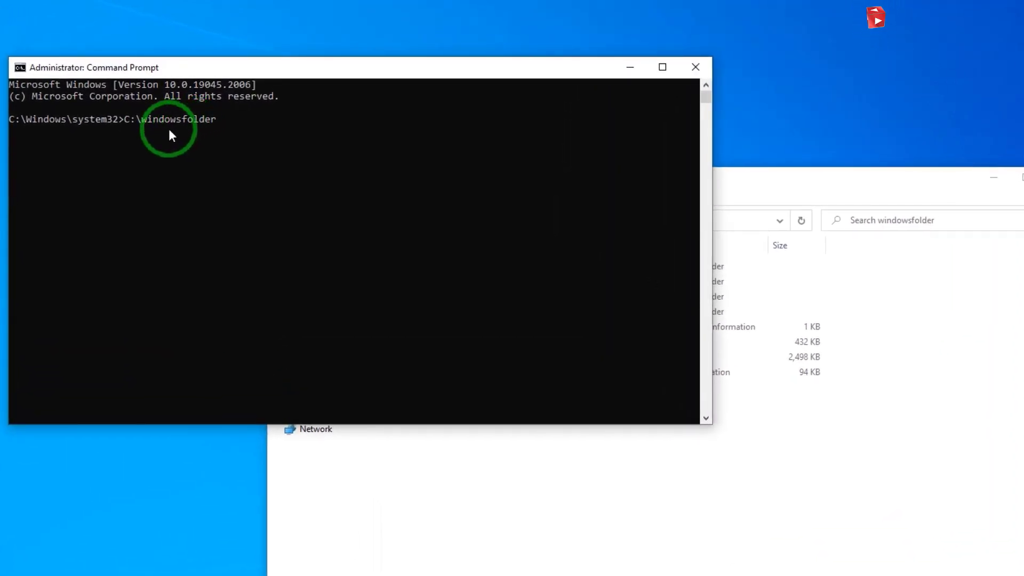
text(\setup.exe /p)
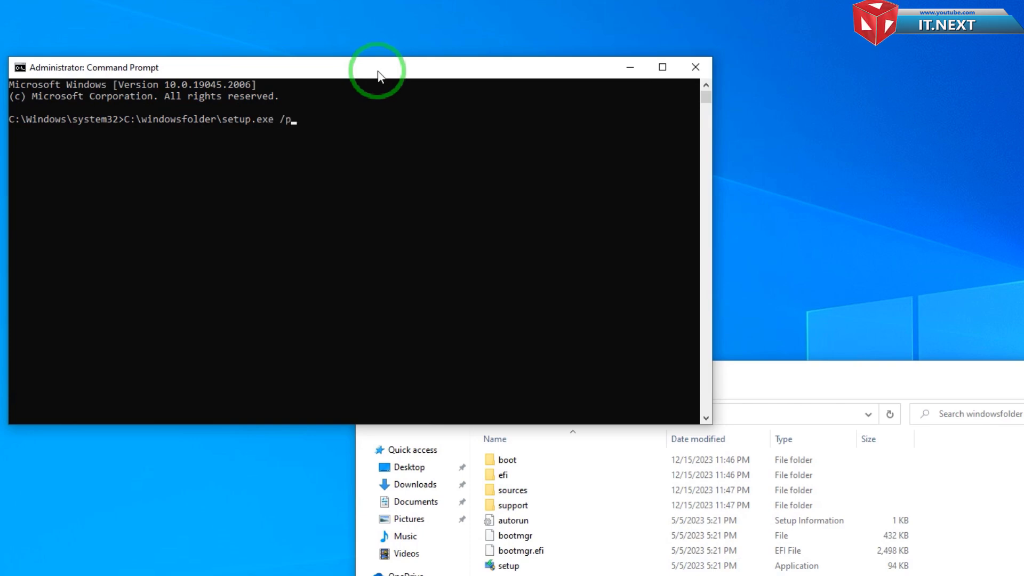
text(roduct server)
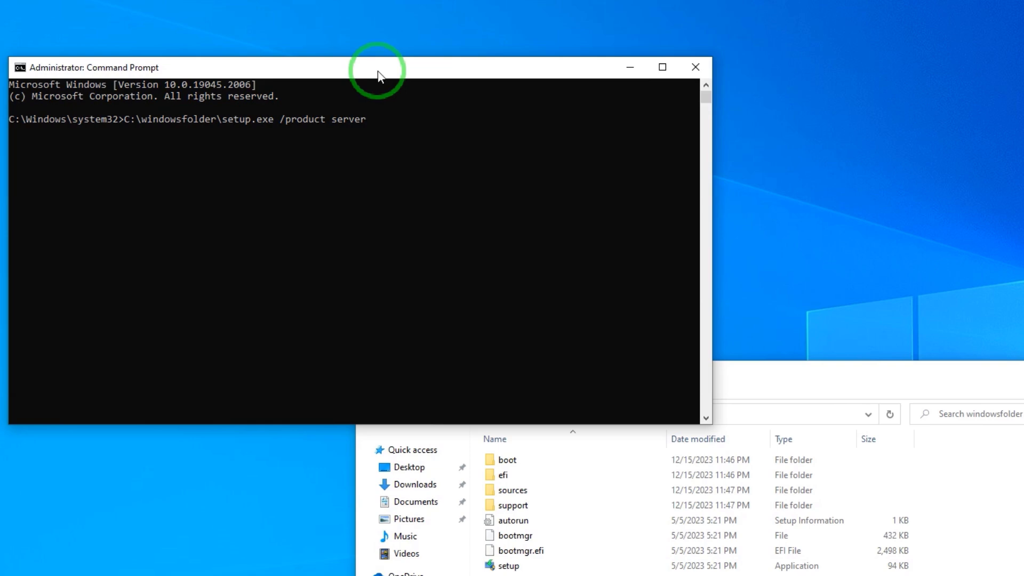
key(Return)
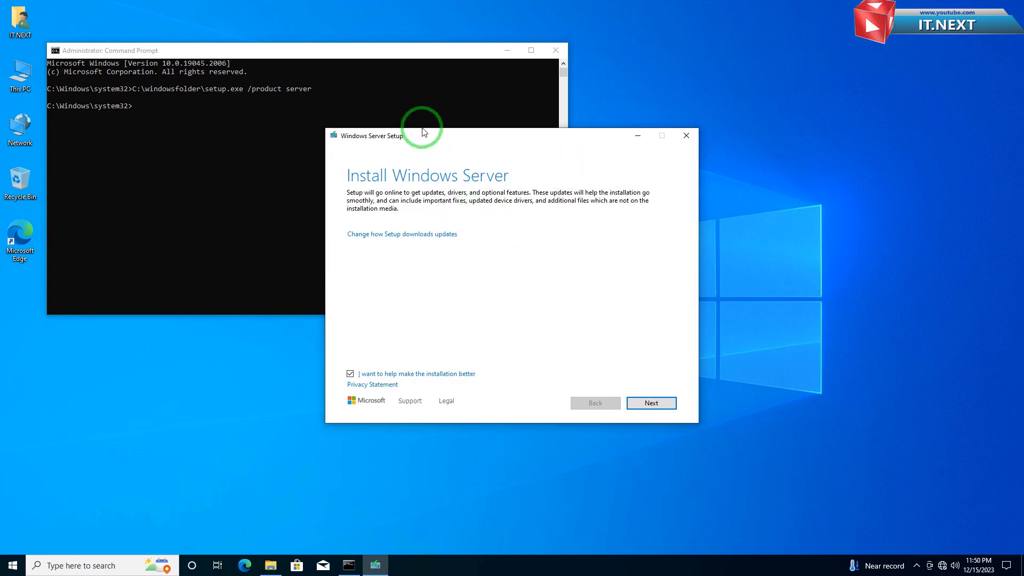
- Start the Windows Server Setup installation, accept the license terms and continue with Keep files, settings, and apps
drag(516, 134, 552, 137)
click(511, 53)
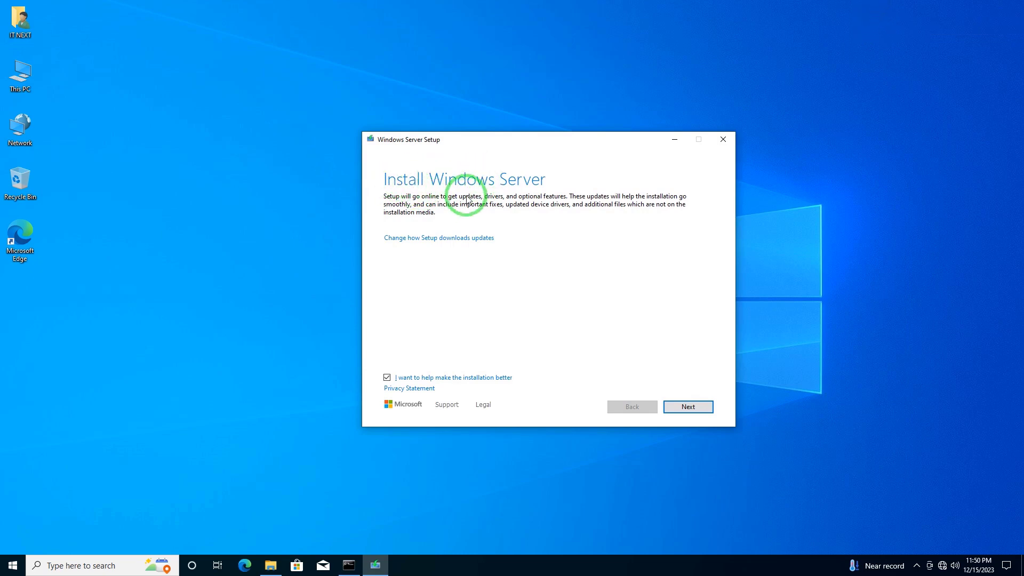
click(692, 409)
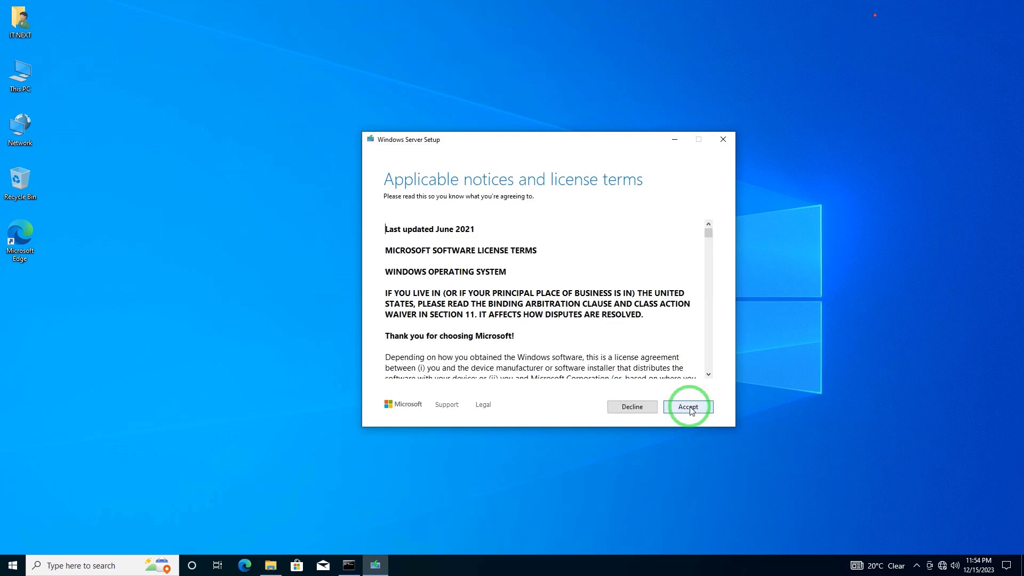
click(690, 408)
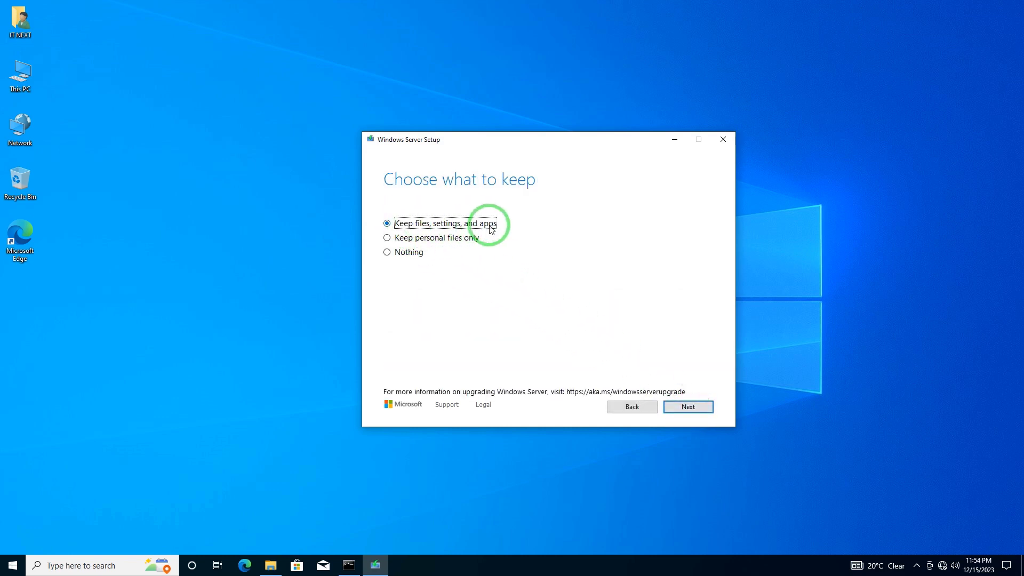
key(Return)
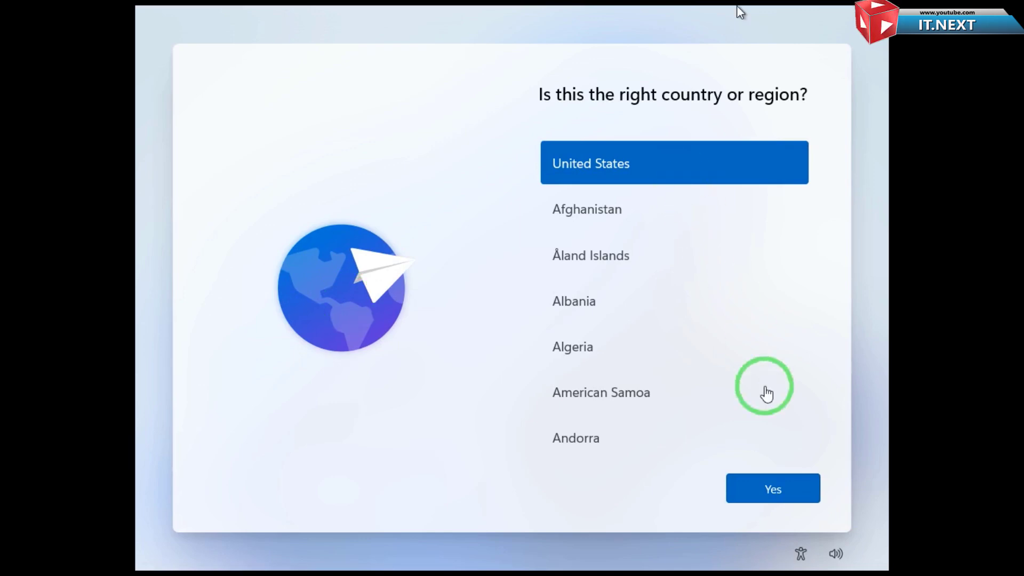
- Confirm United States as the region and US as the keyboard layout, skipping a second layout
click(788, 500)
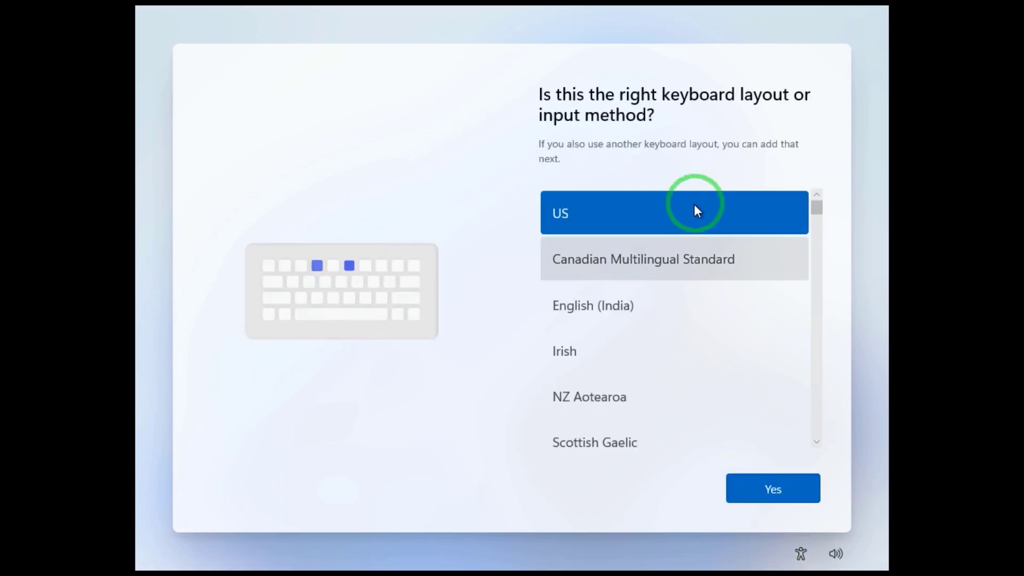
click(795, 489)
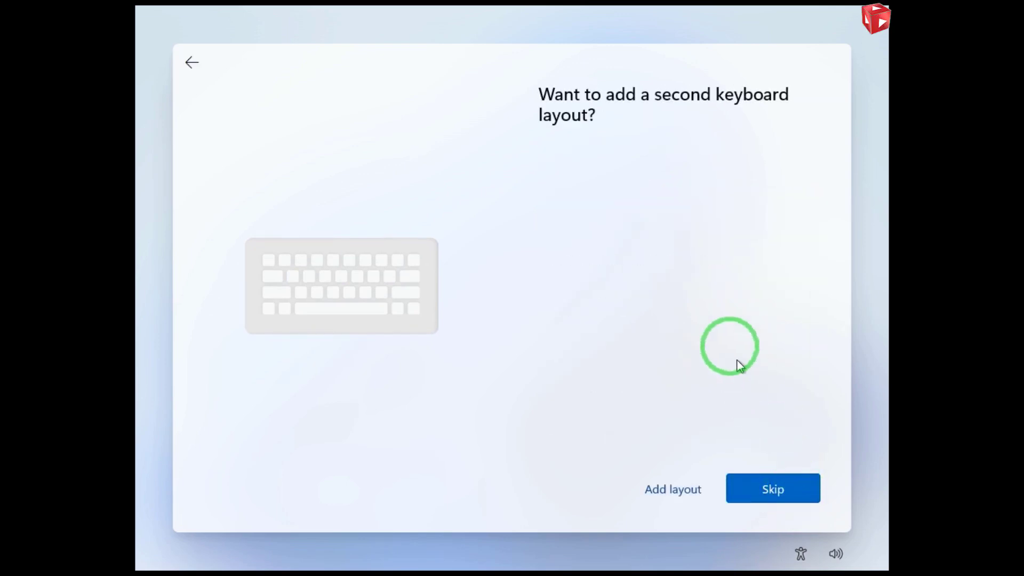
click(786, 486)
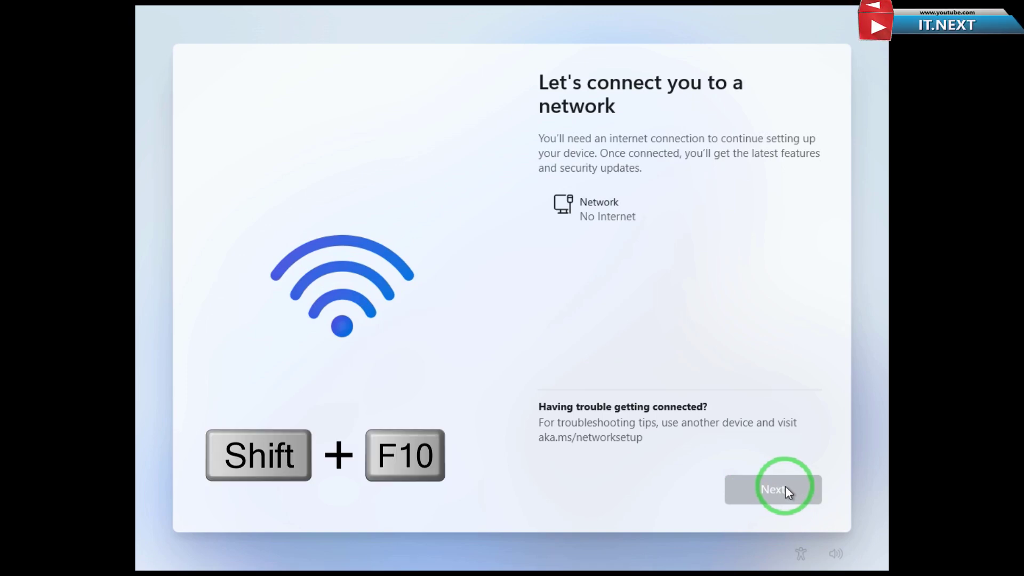
- Open a command prompt from the network connection page and run oobe\bypassnro
key(shift+F10)
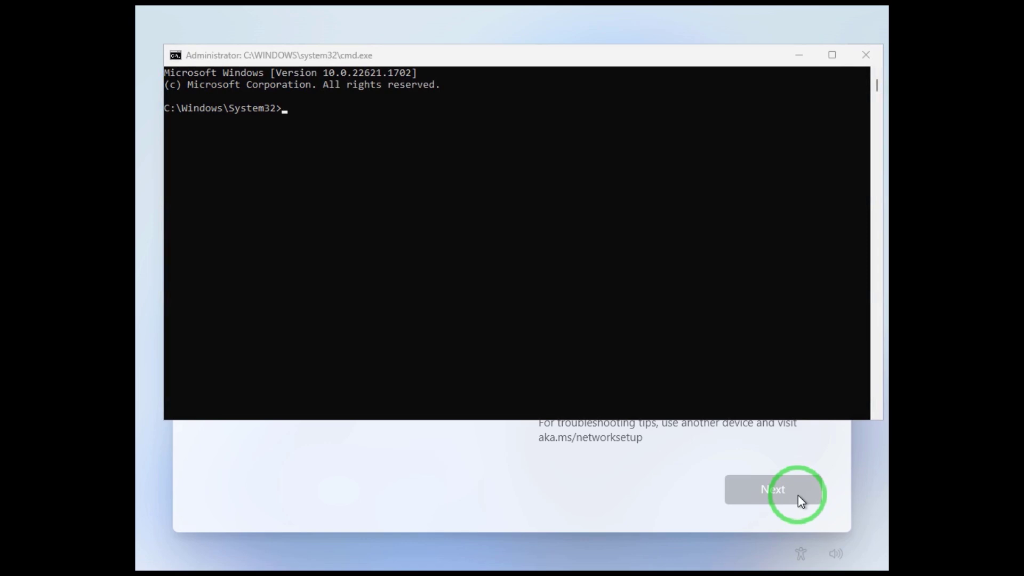
click(418, 190)
text(oobe\bypassnro)
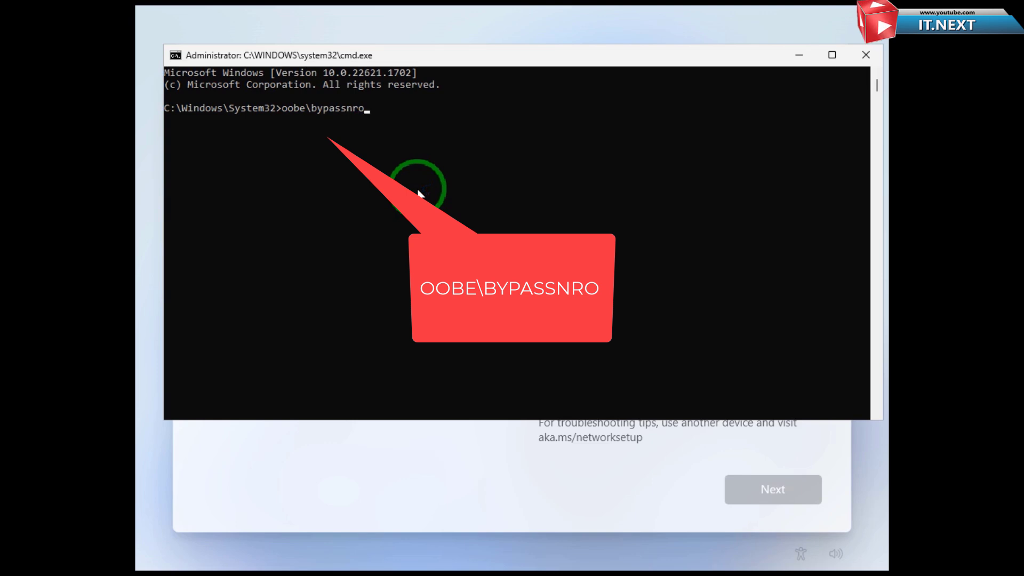
key(Return)
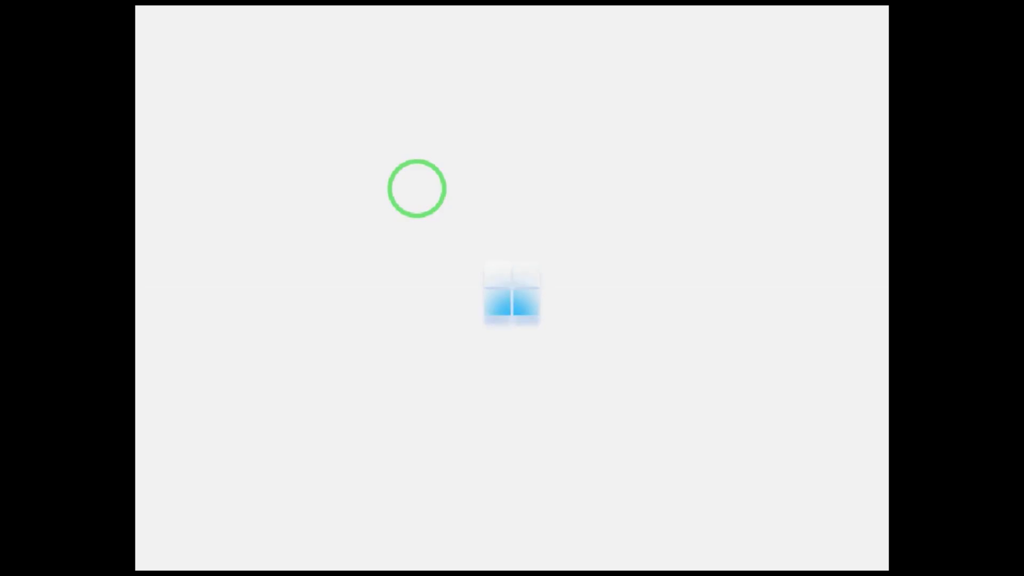
- Confirm the region and keyboard layout again in the restarted Windows setup and skip adding a second layout
click(774, 489)
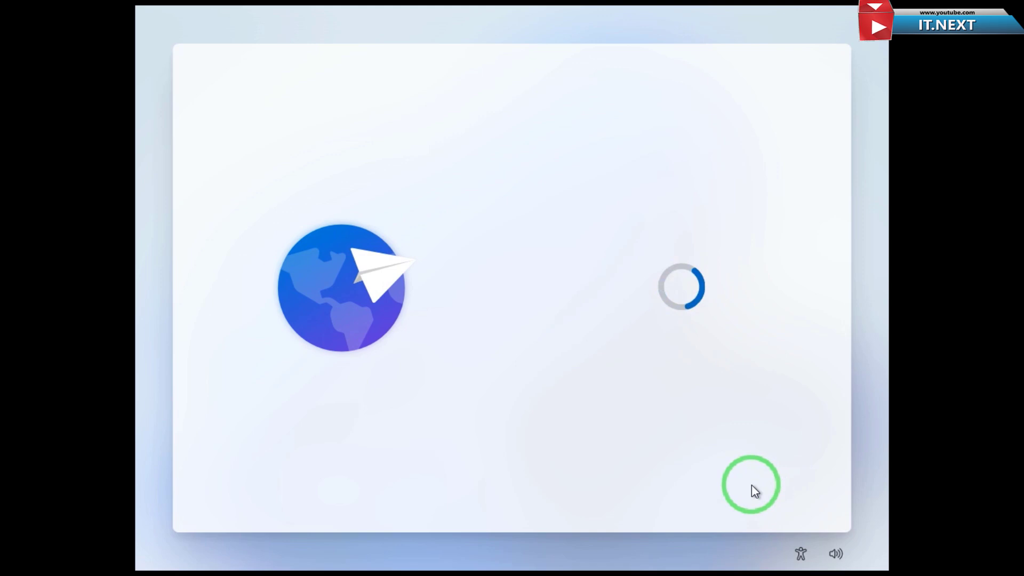
click(755, 479)
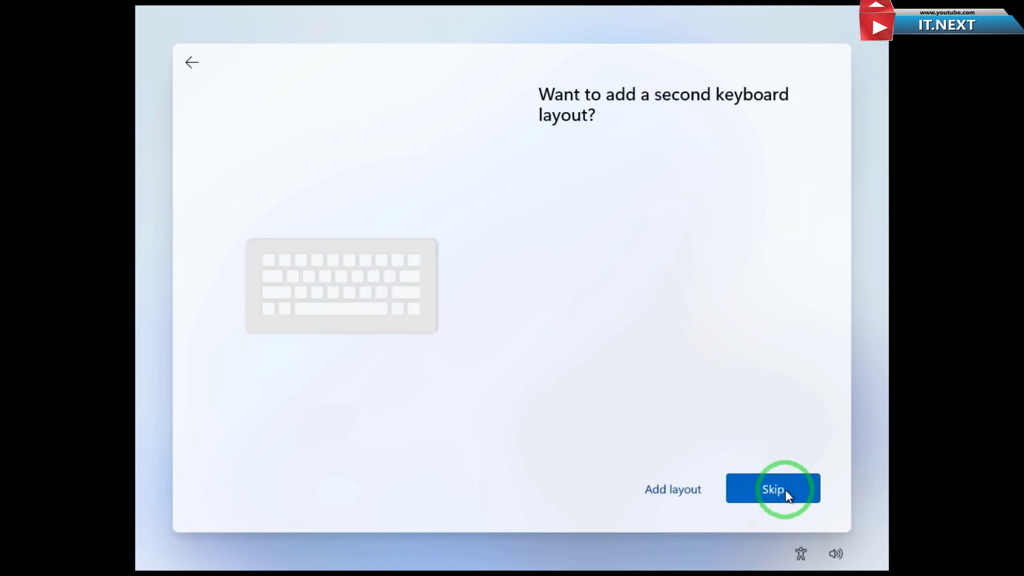
click(769, 488)
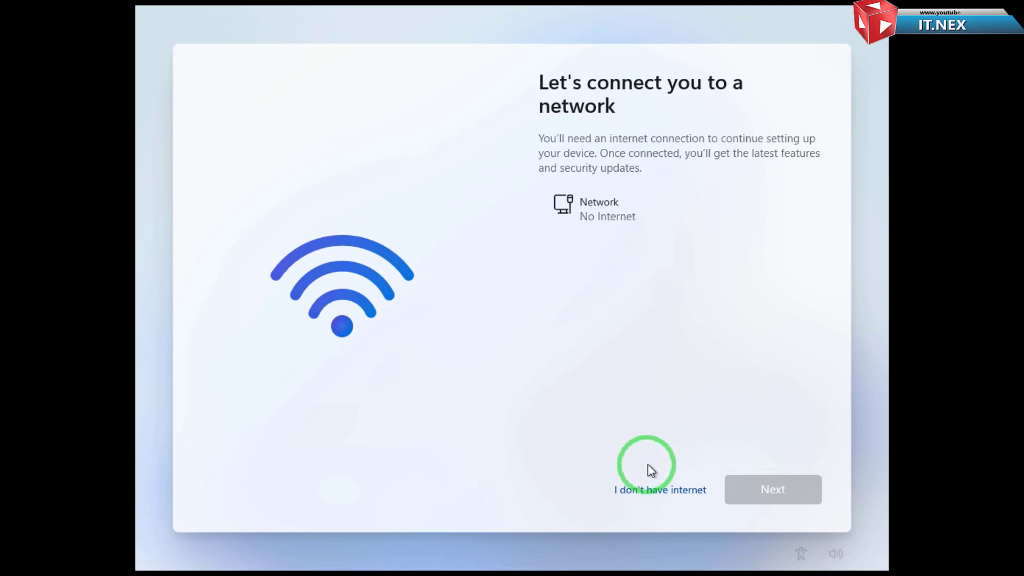
- Choose to go on without internet and continue with limited setup
click(656, 502)
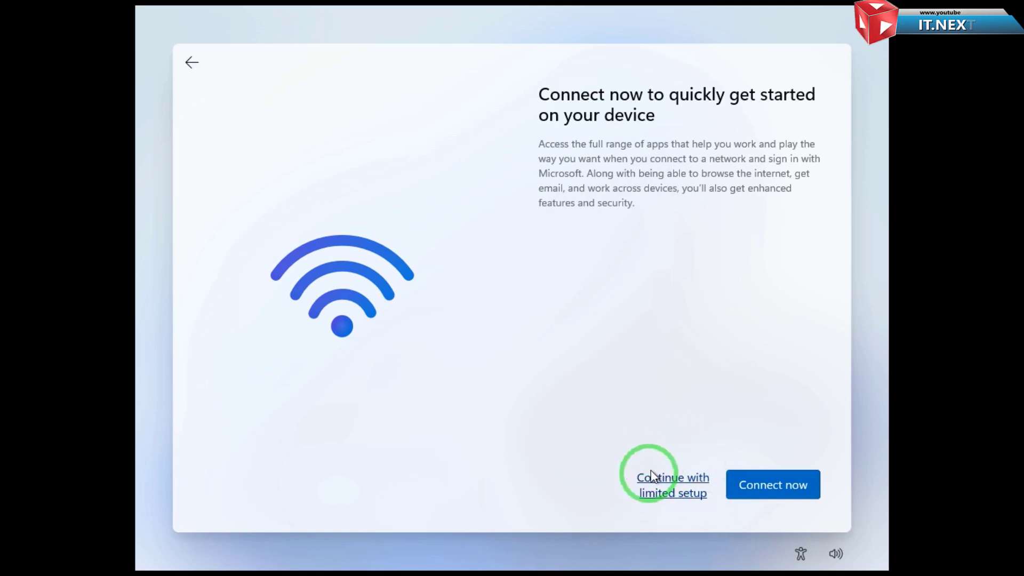
click(666, 485)
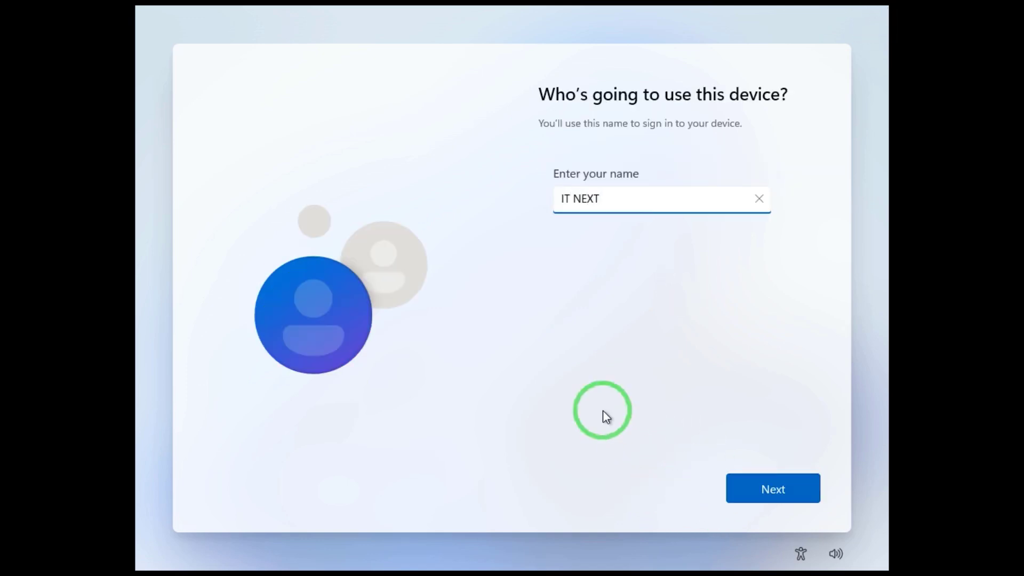
- Create the local account with the device user's name and a blank password, and go through the remaining setup pages
key(Return)
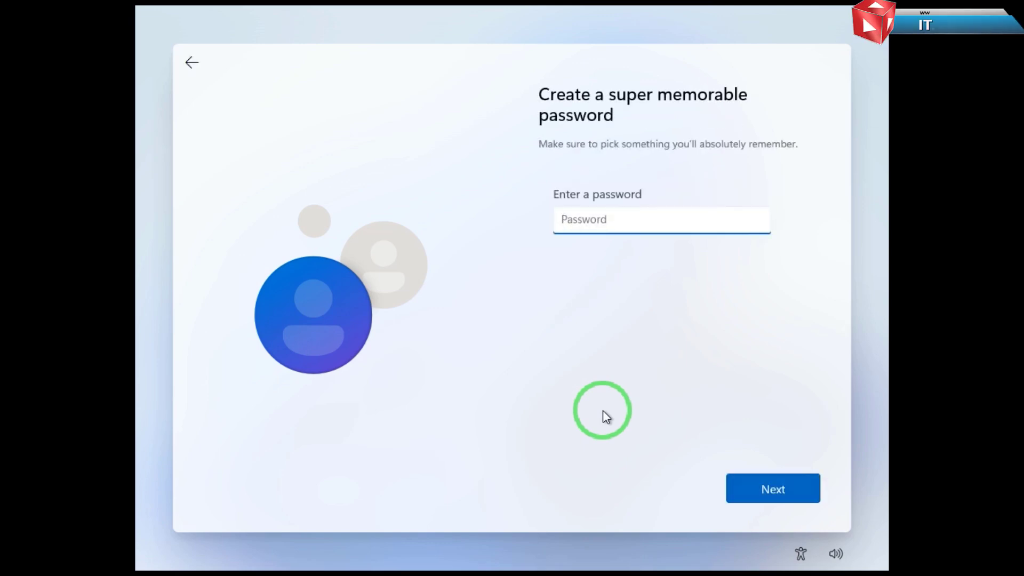
key(Return)
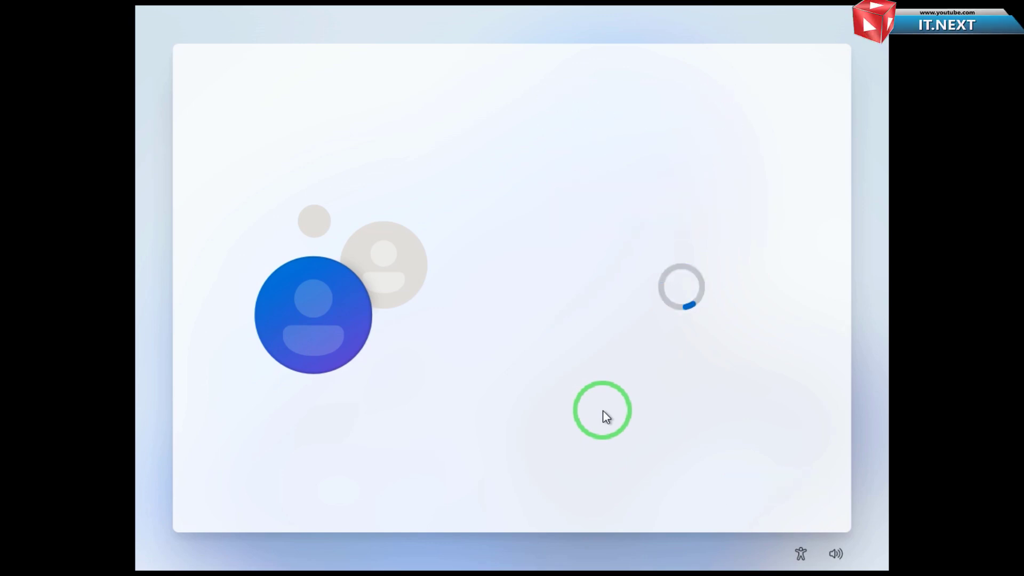
click(759, 483)
click(757, 478)
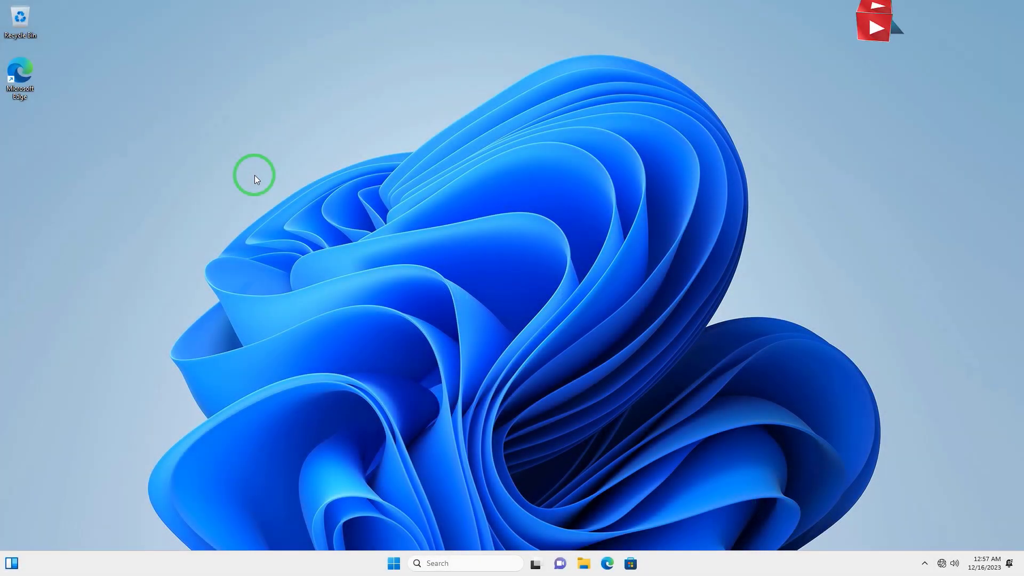
right_click(291, 111)
click(327, 152)
right_click(265, 129)
click(314, 173)
right_click(268, 139)
click(313, 186)
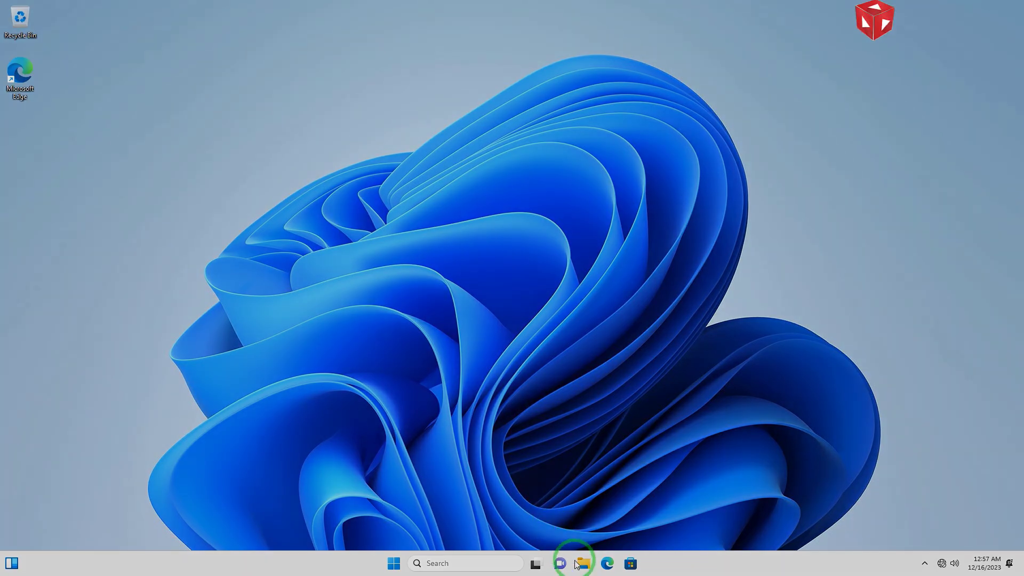